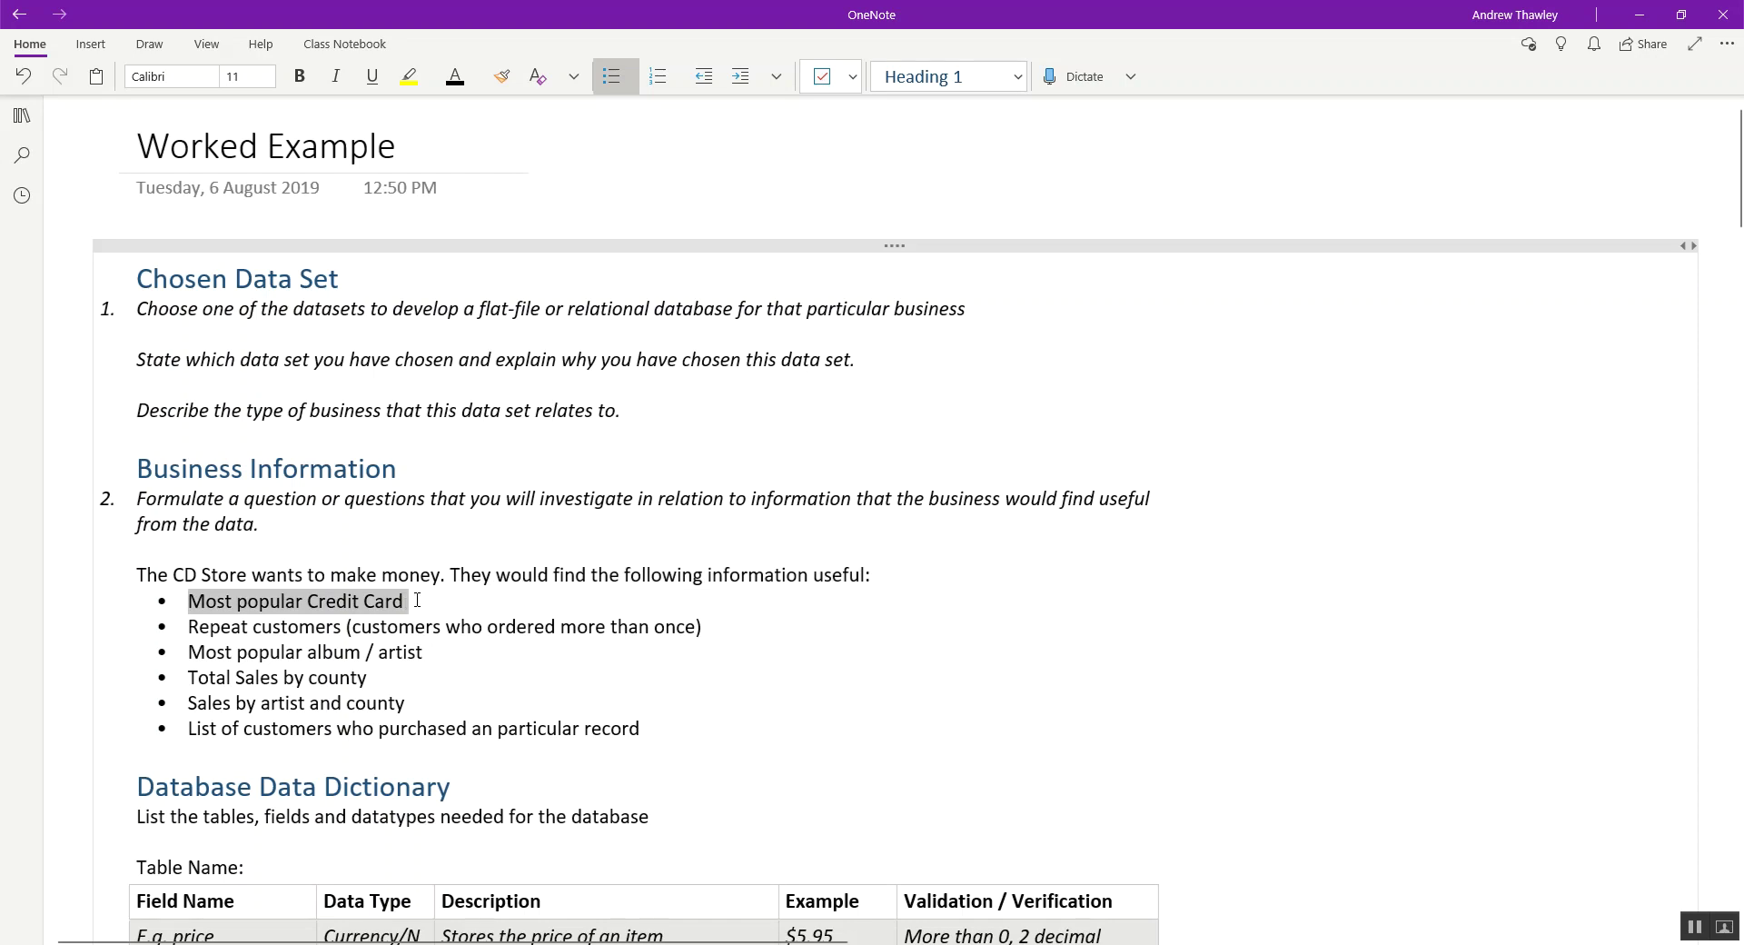
Switch from the OneNote Worked Example notes to the CD Store Orders database in Access
key(alt+Tab)
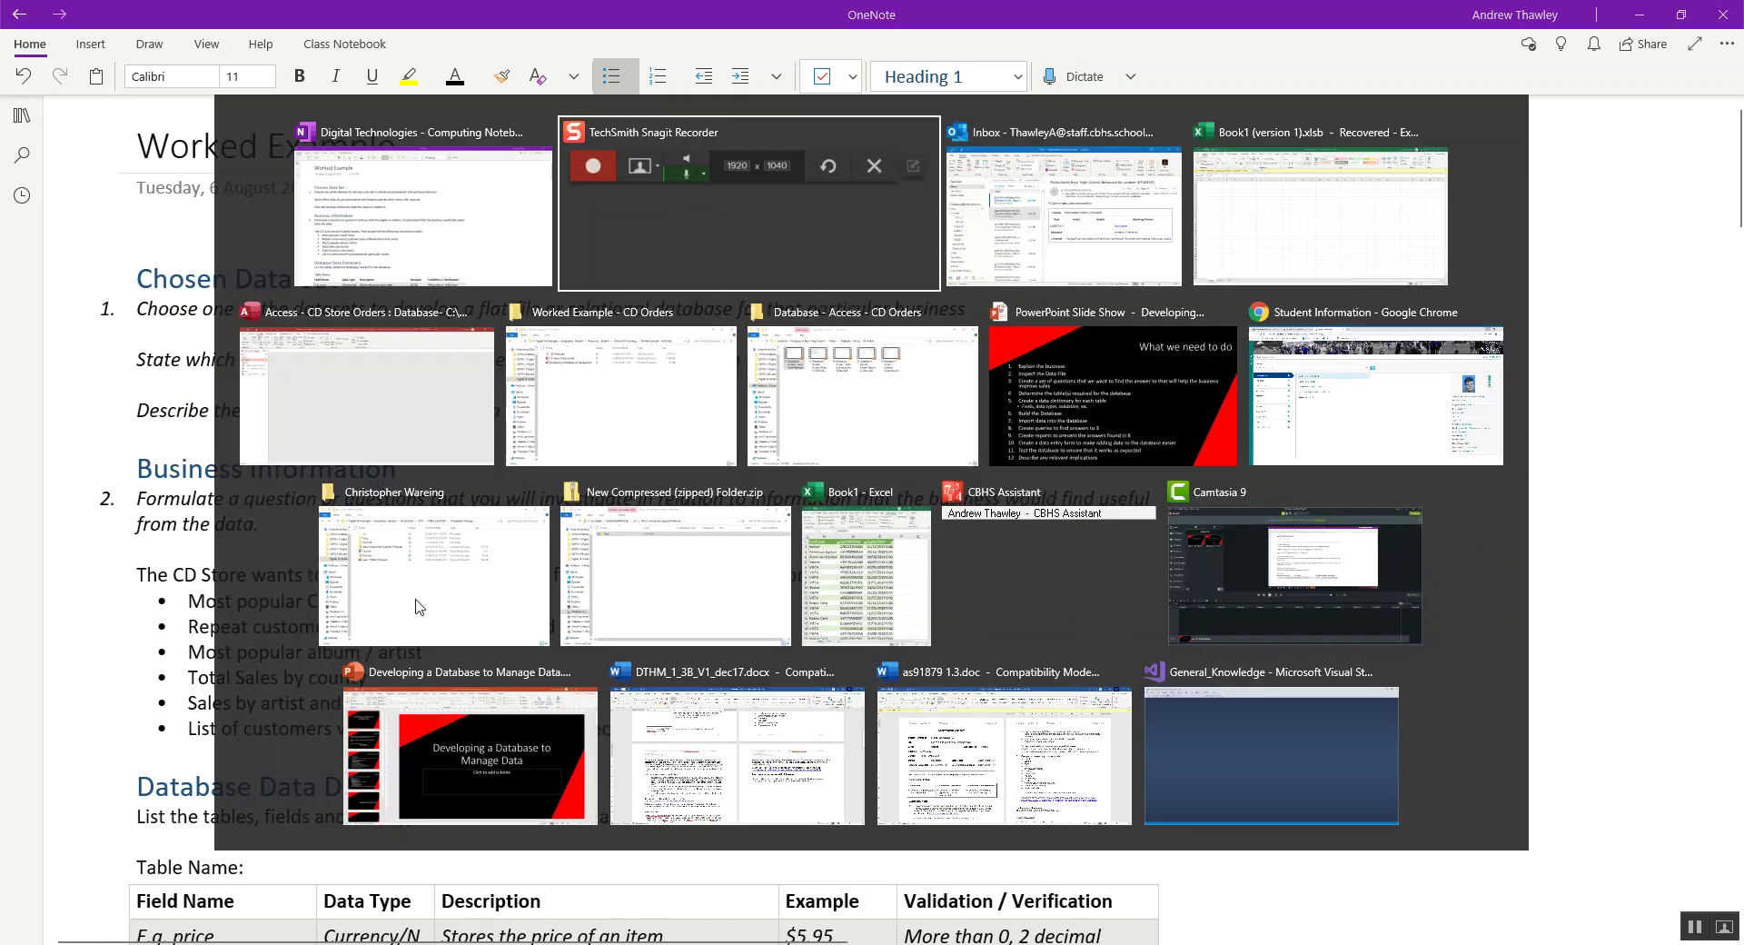
key(alt+Tab)
key(alt+Tab)
key(alt+Tab)
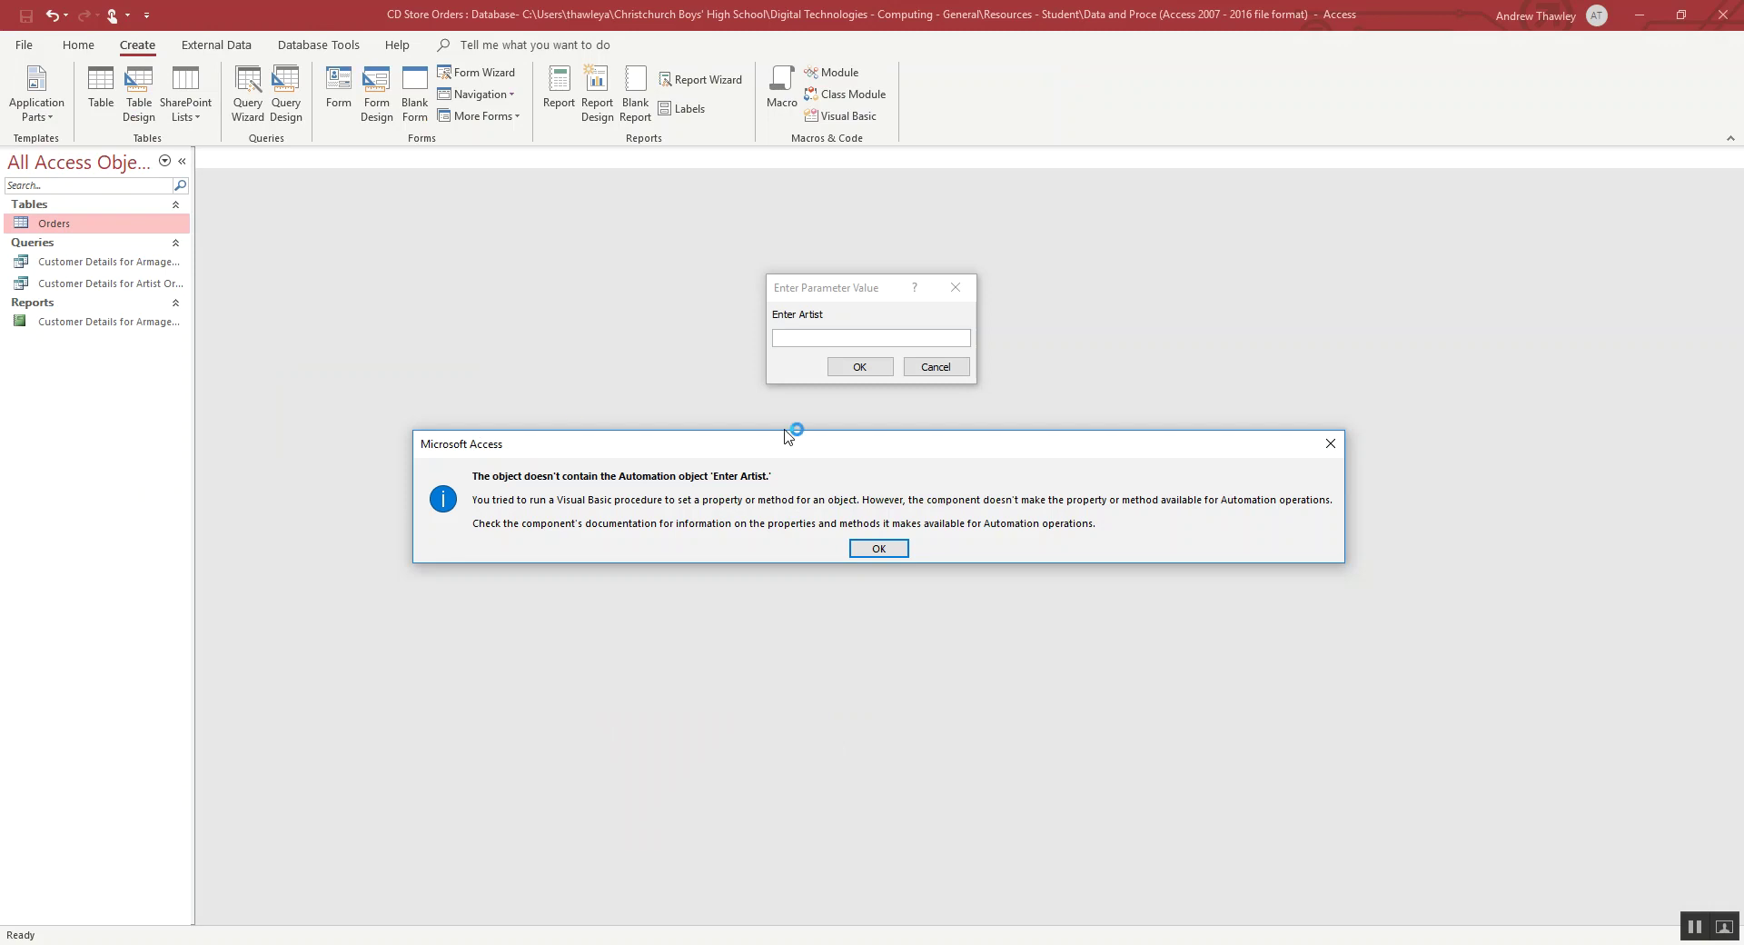
Dismiss the automation error and parameter prompts, then enable the CD Store Orders database content
click(885, 549)
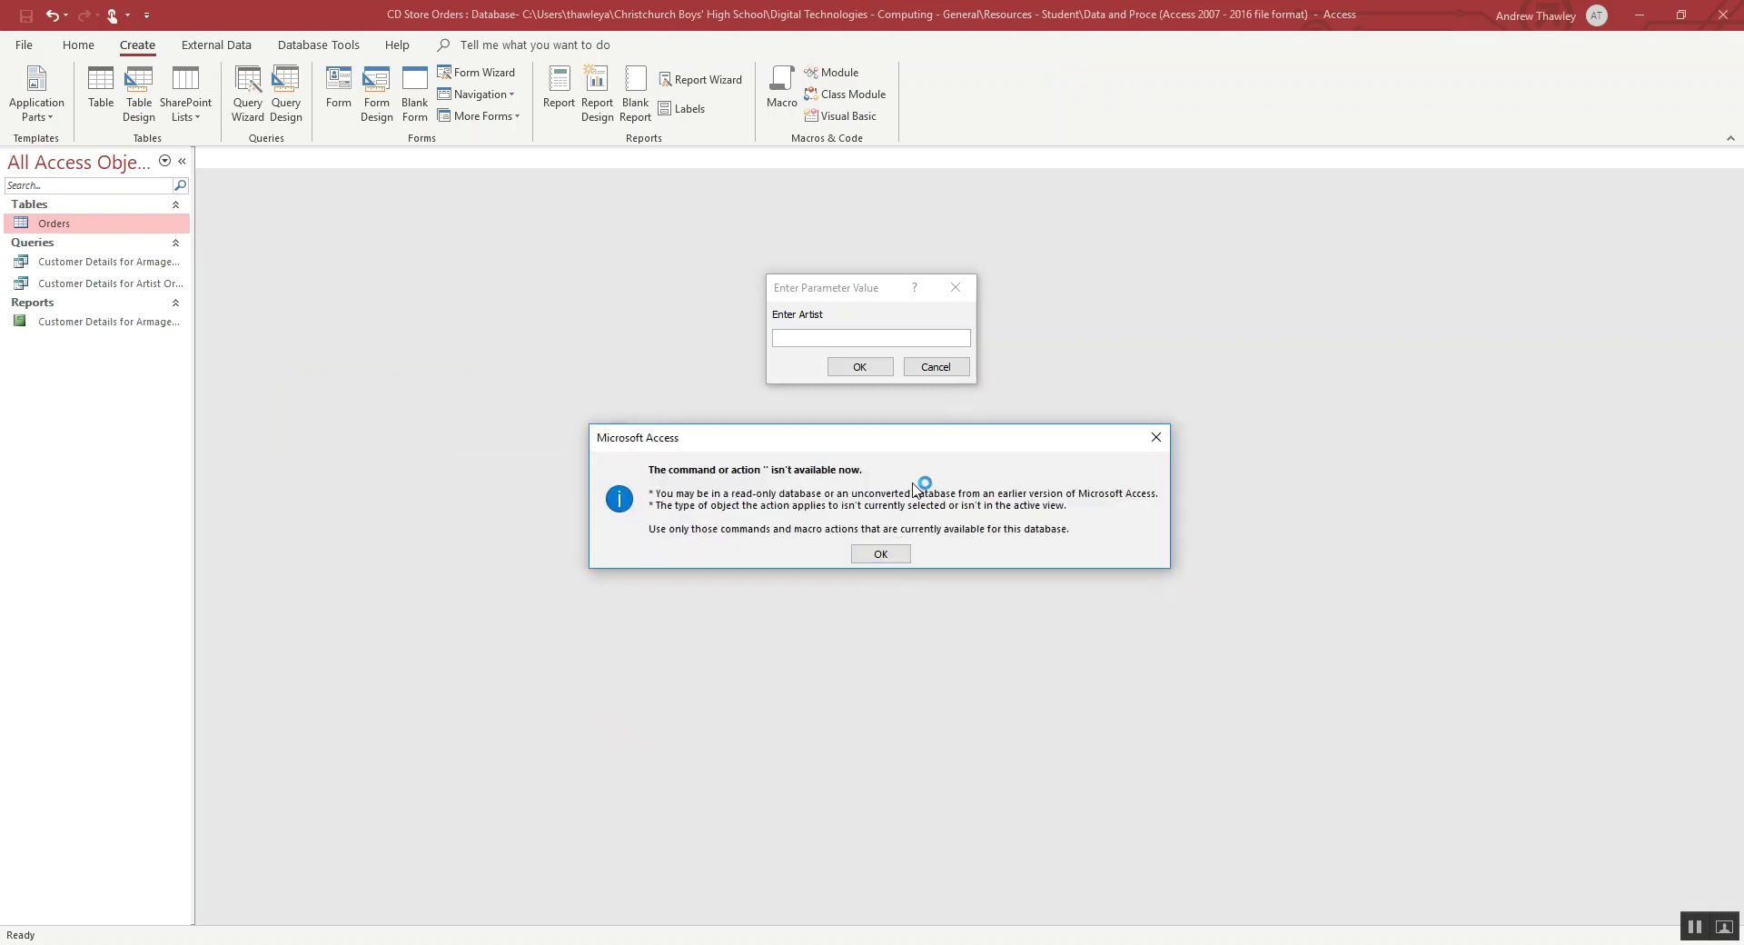
key(Return)
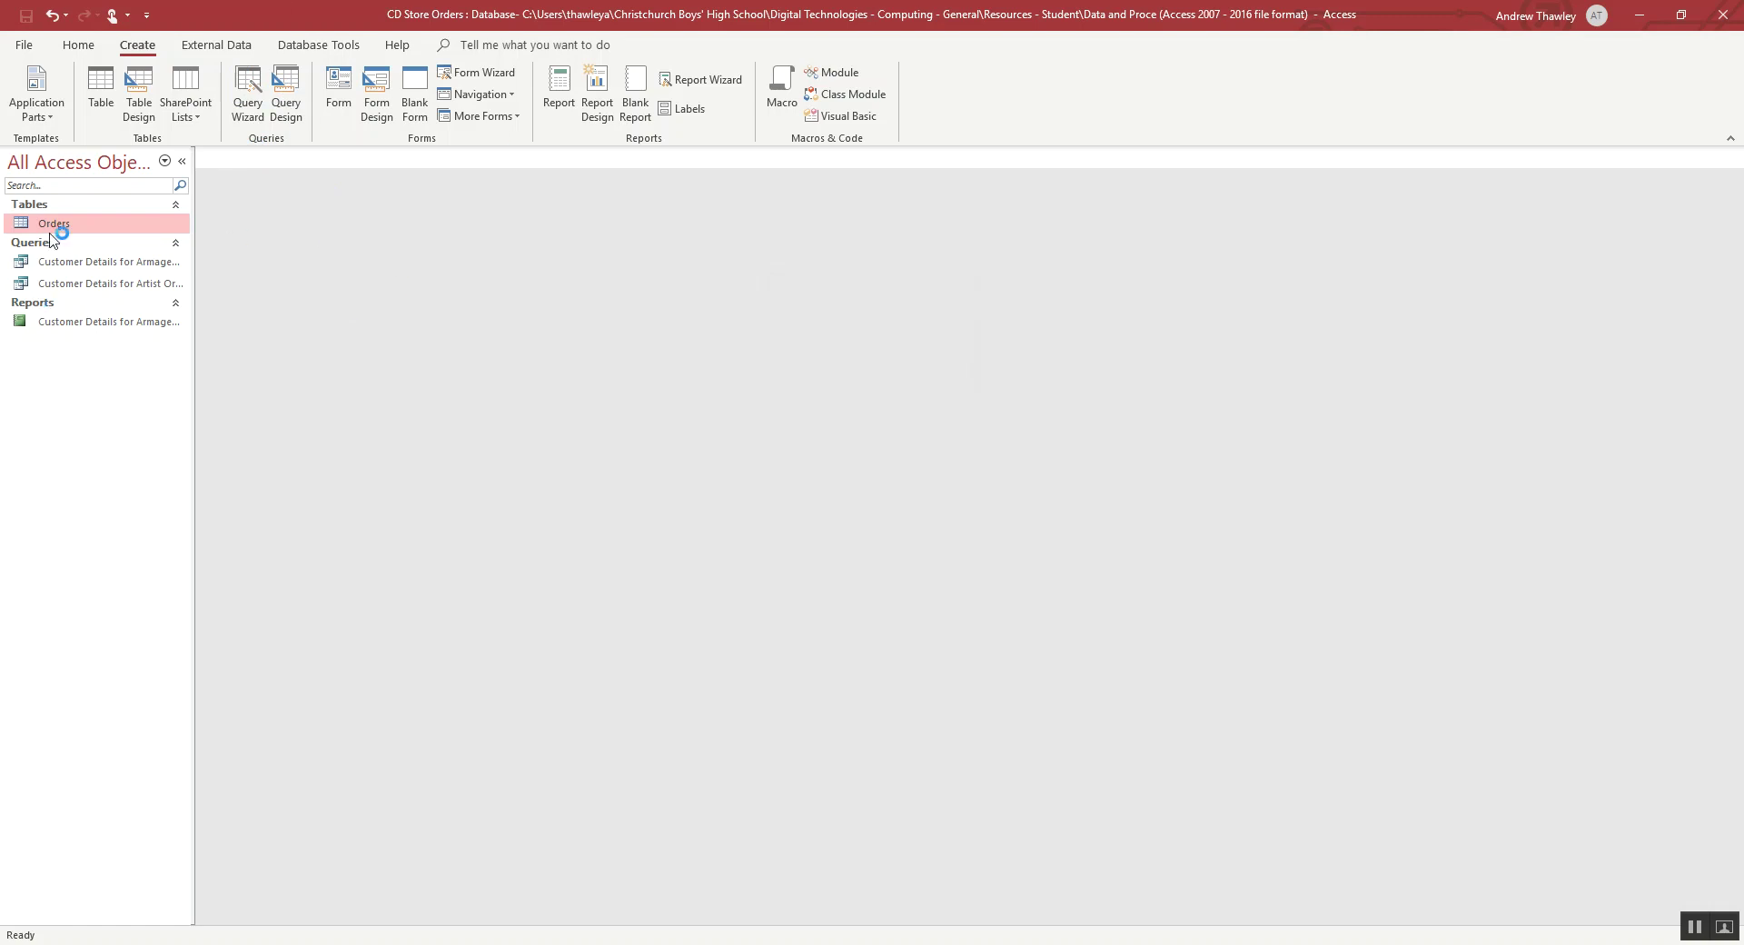
key(alt+Tab)
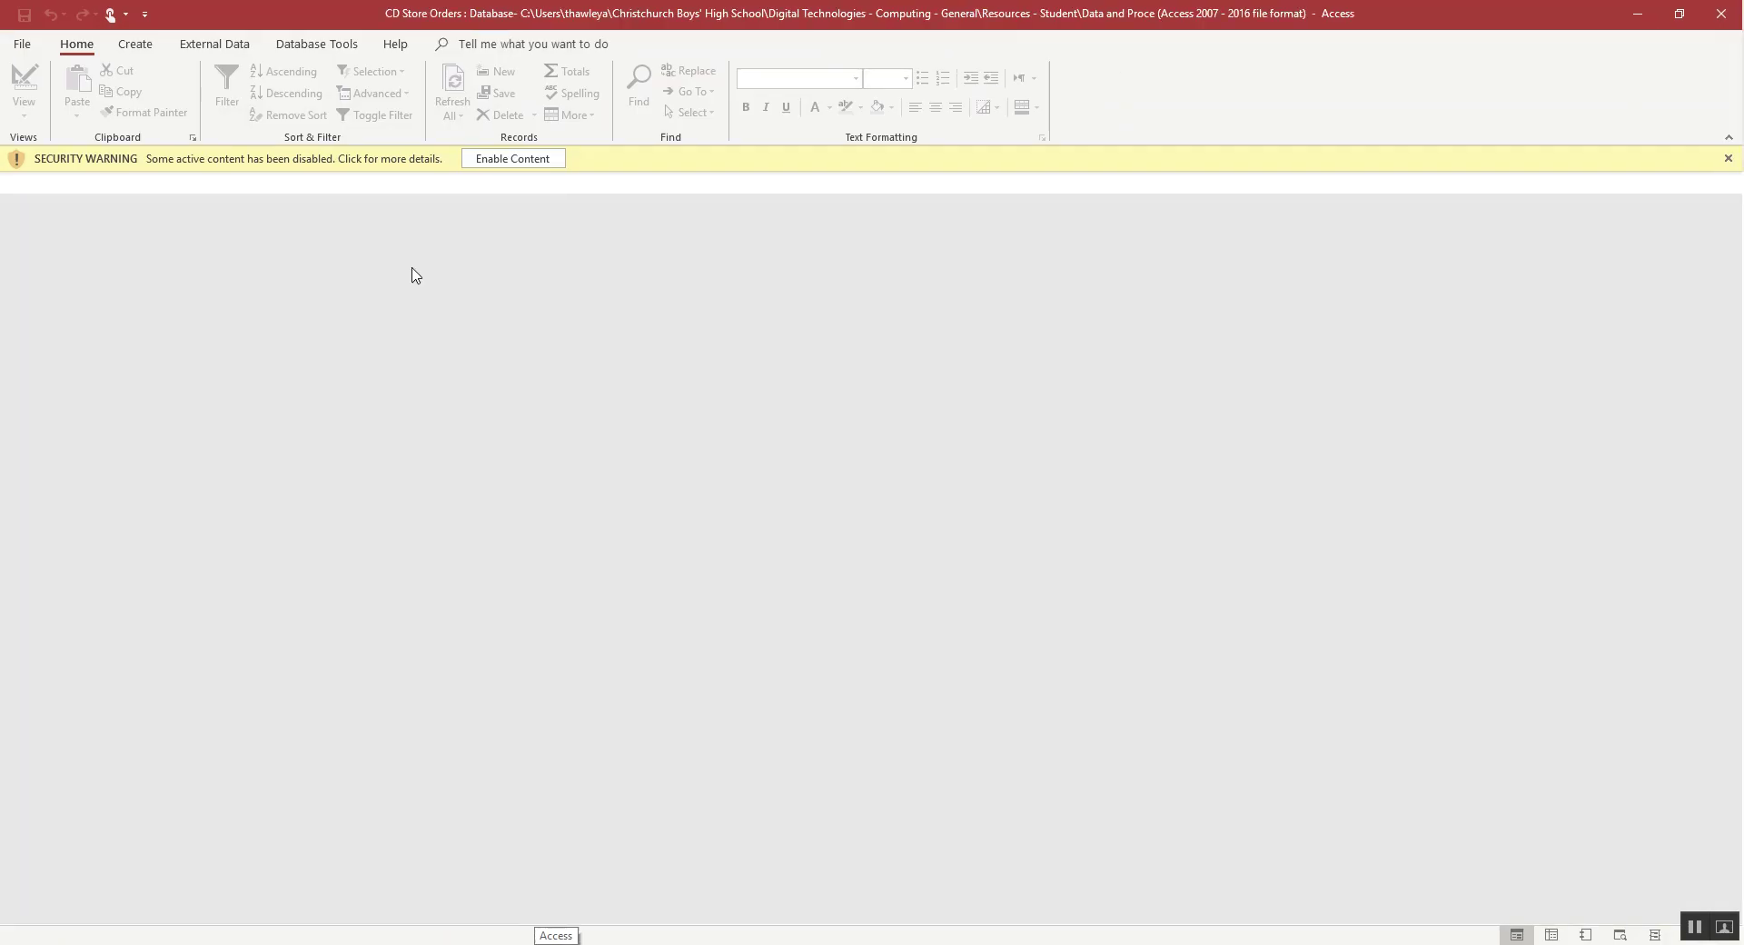
click(527, 162)
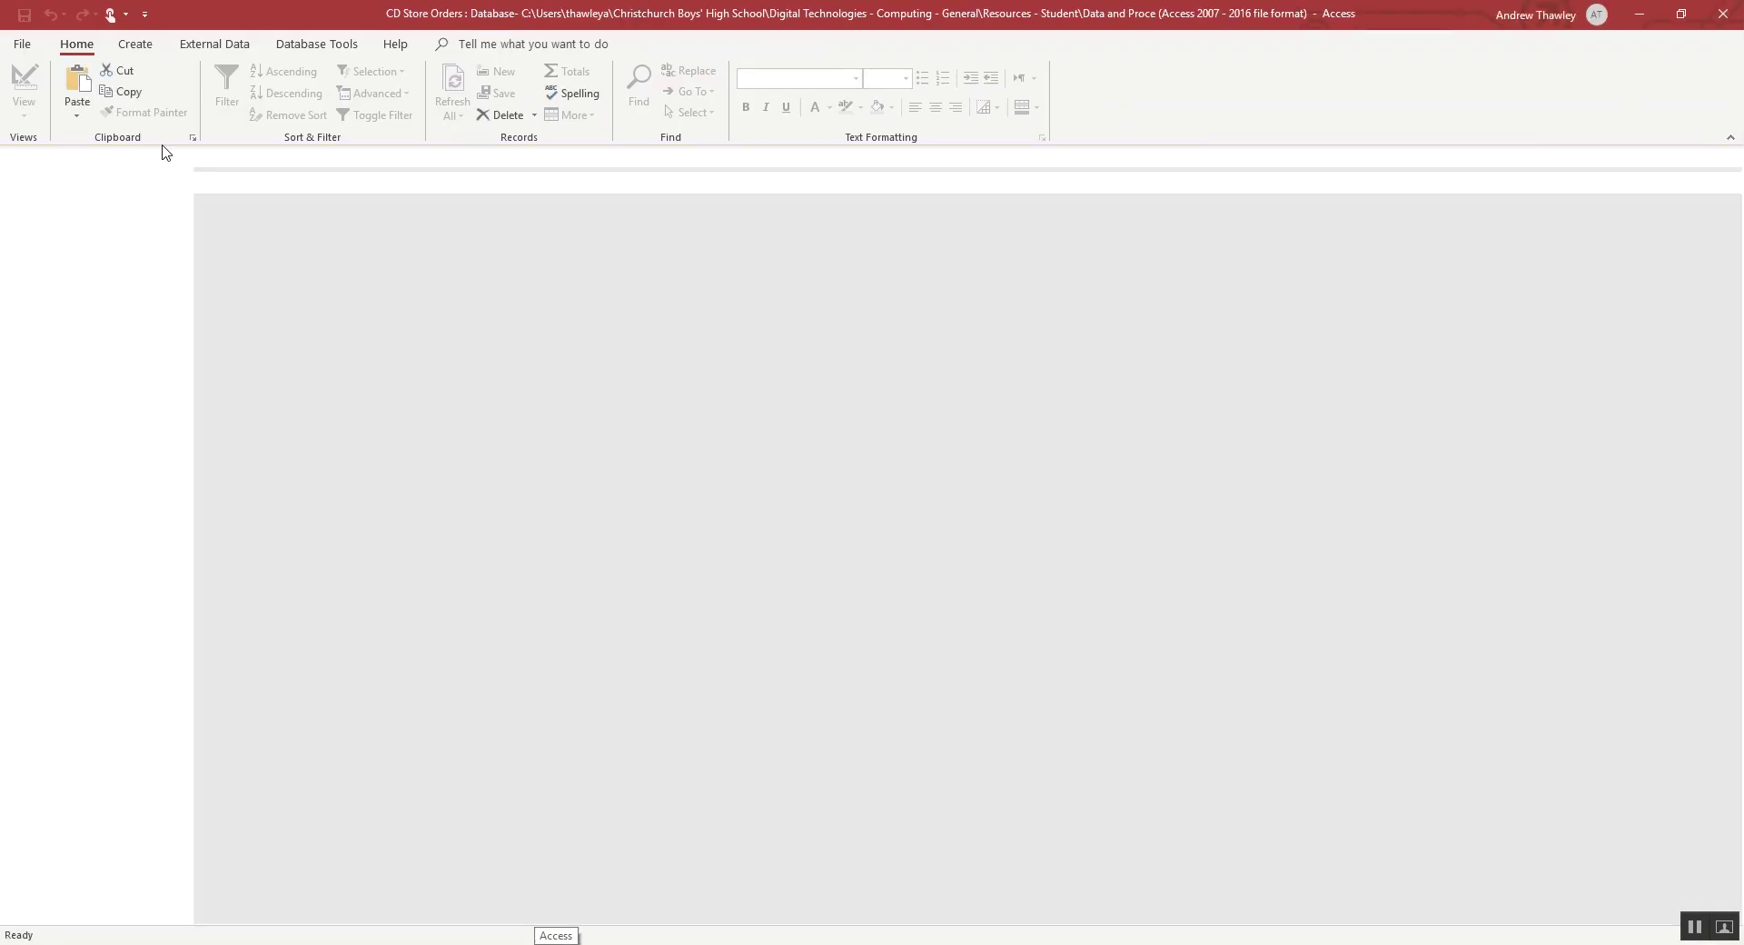
click(145, 44)
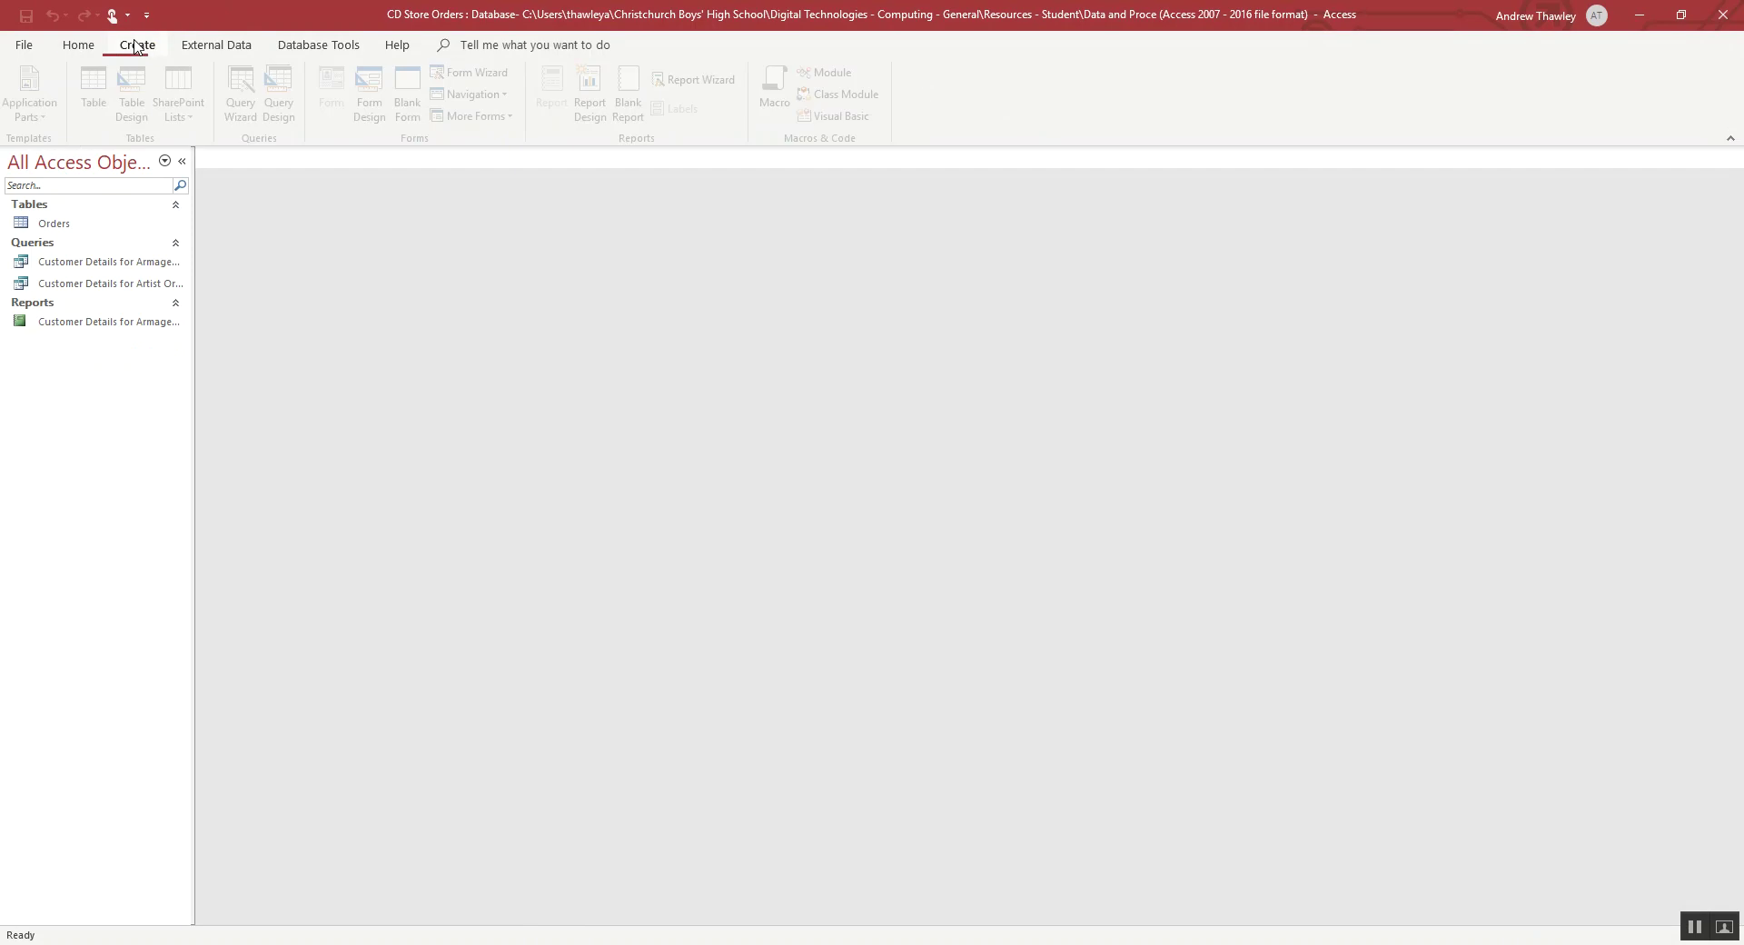
Start a new query design on the Orders table and enlarge its field list
click(276, 98)
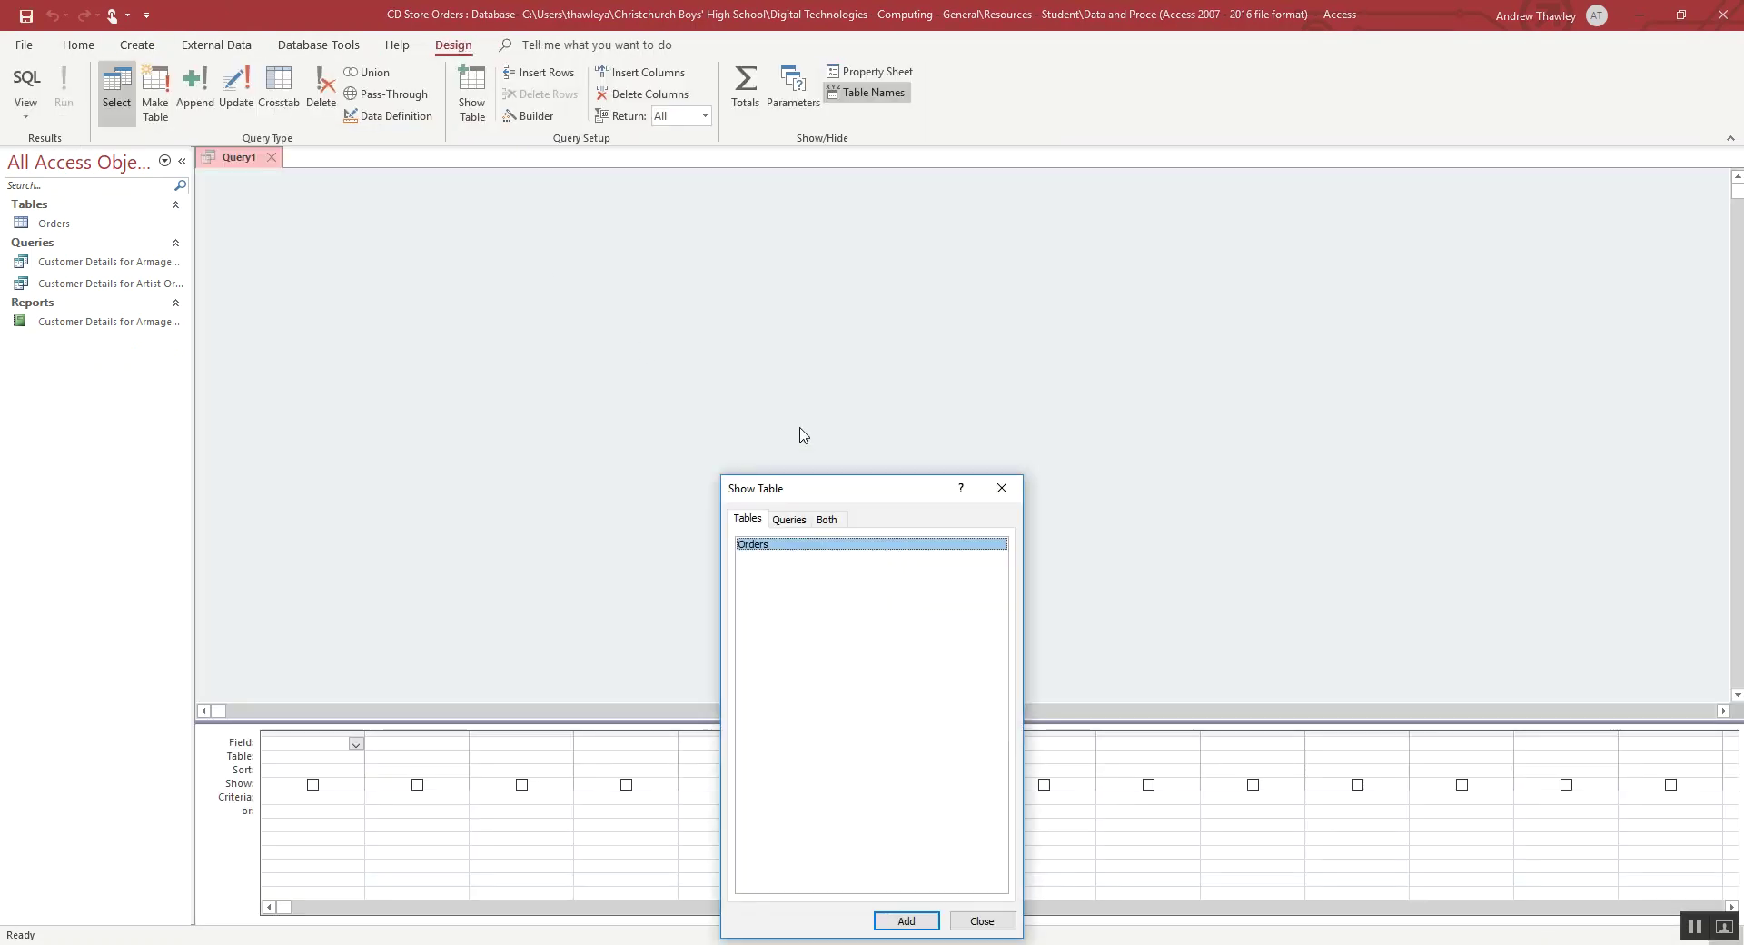
drag(810, 488, 757, 287)
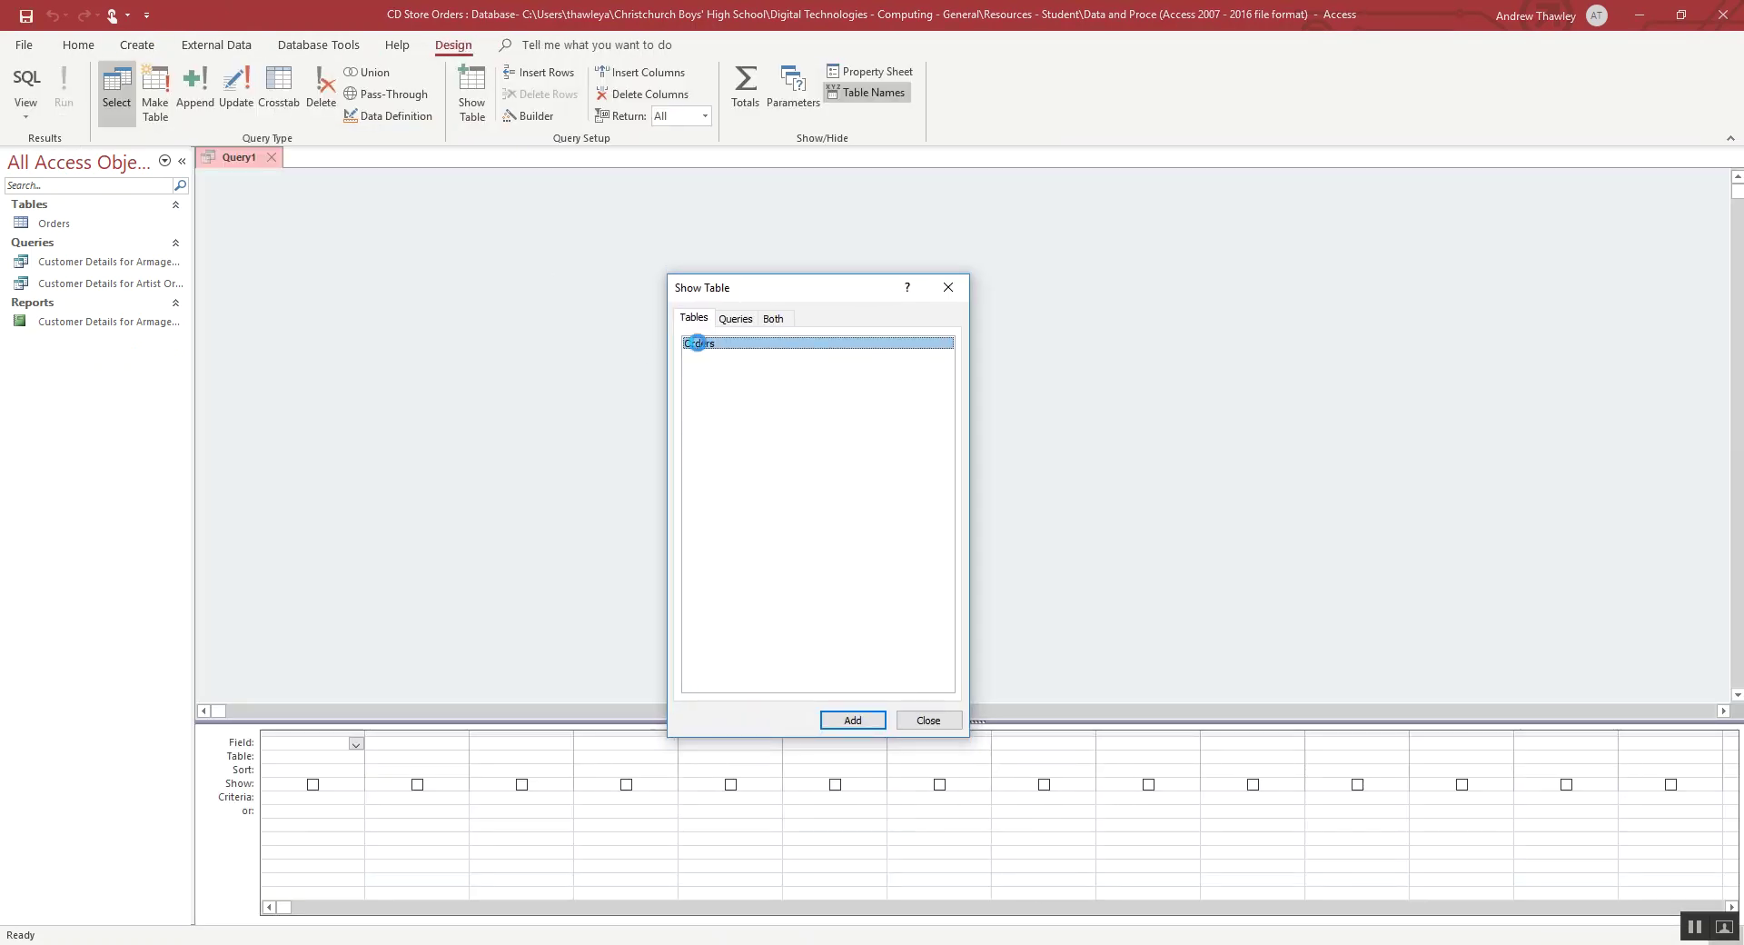
double_click(699, 345)
click(918, 720)
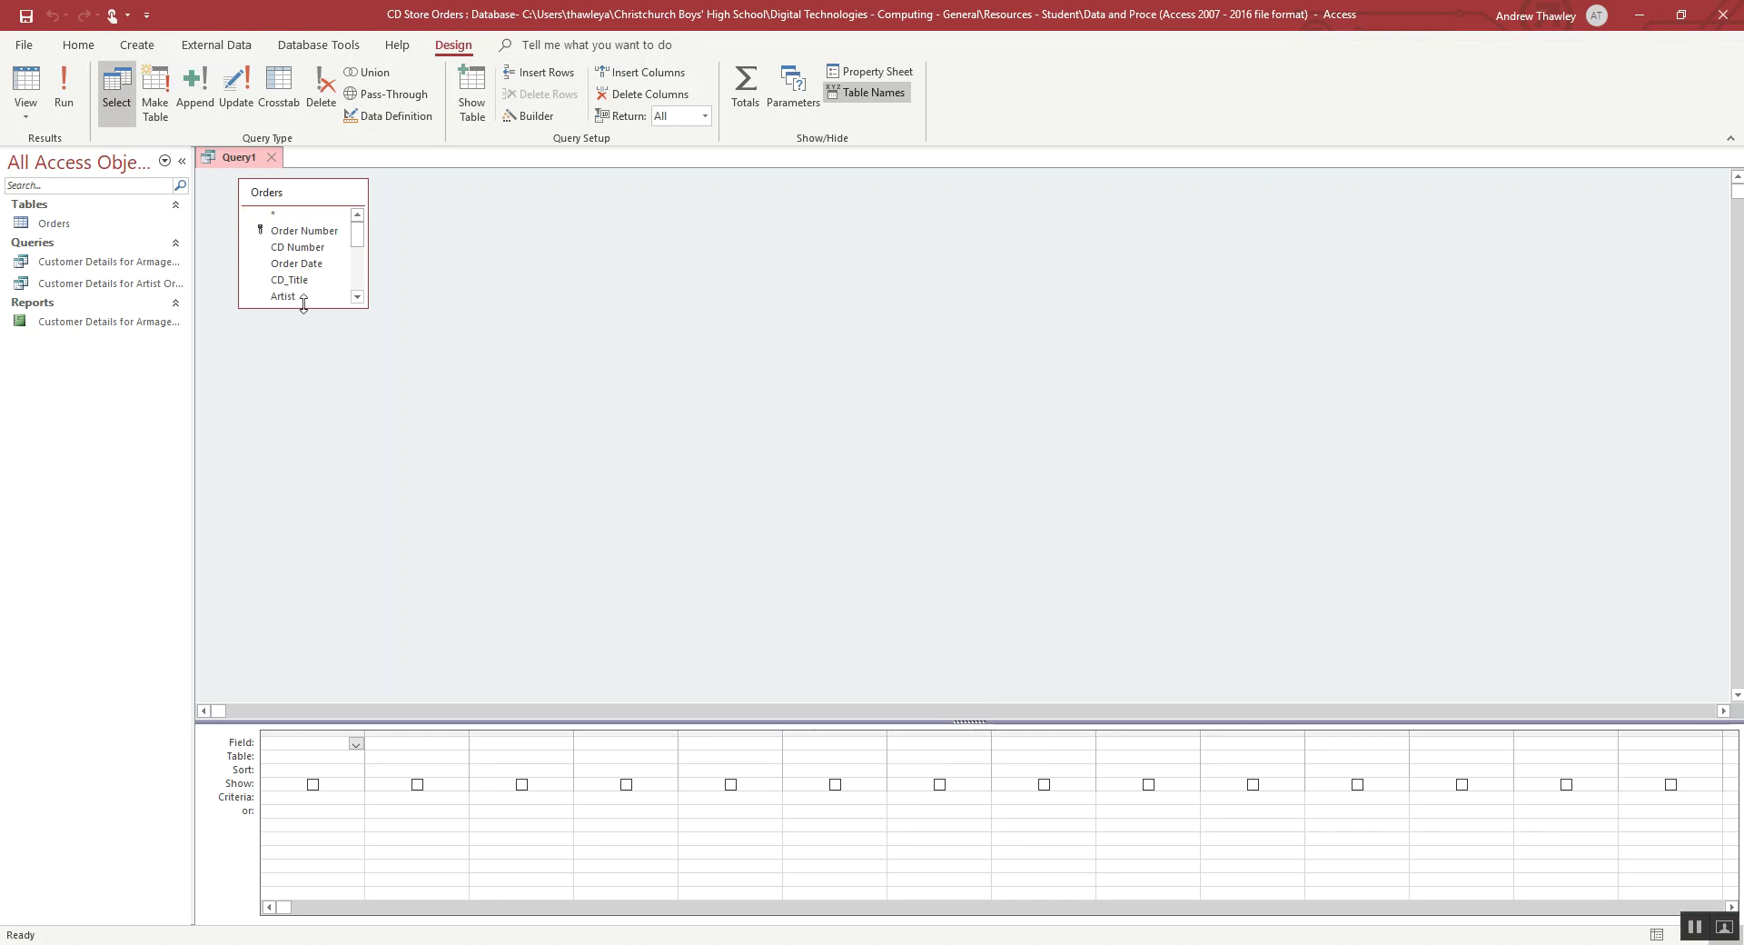
drag(309, 308, 315, 509)
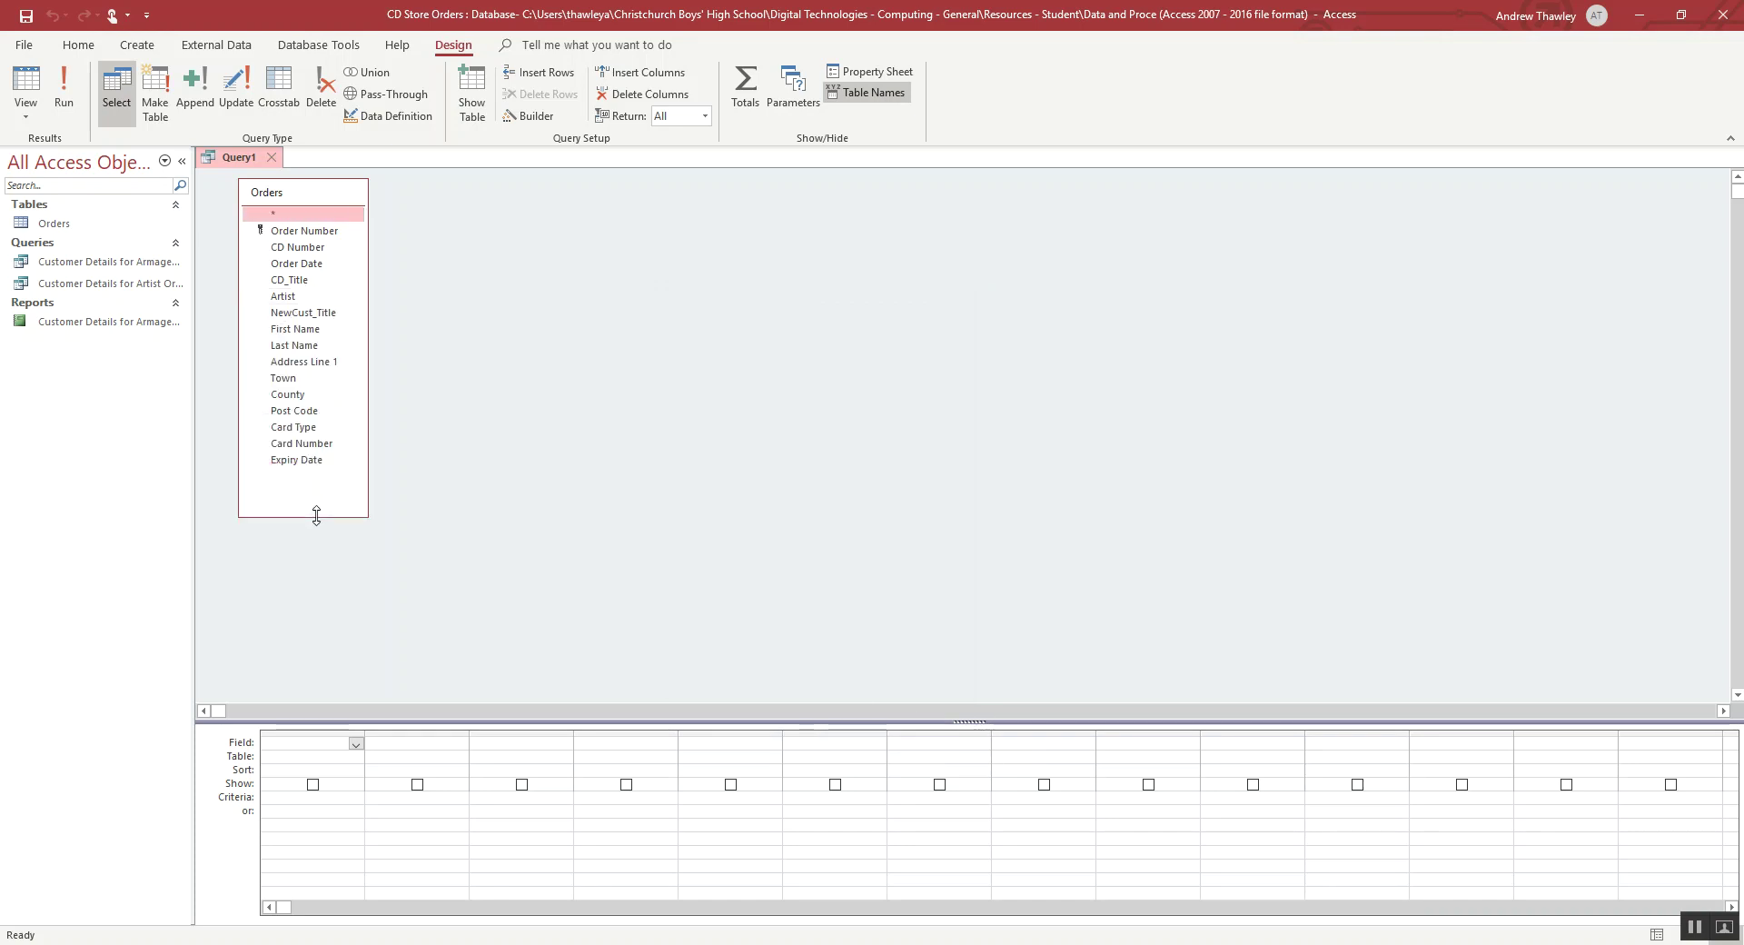
Add the Card Type field to the query grid
key(alt+Tab)
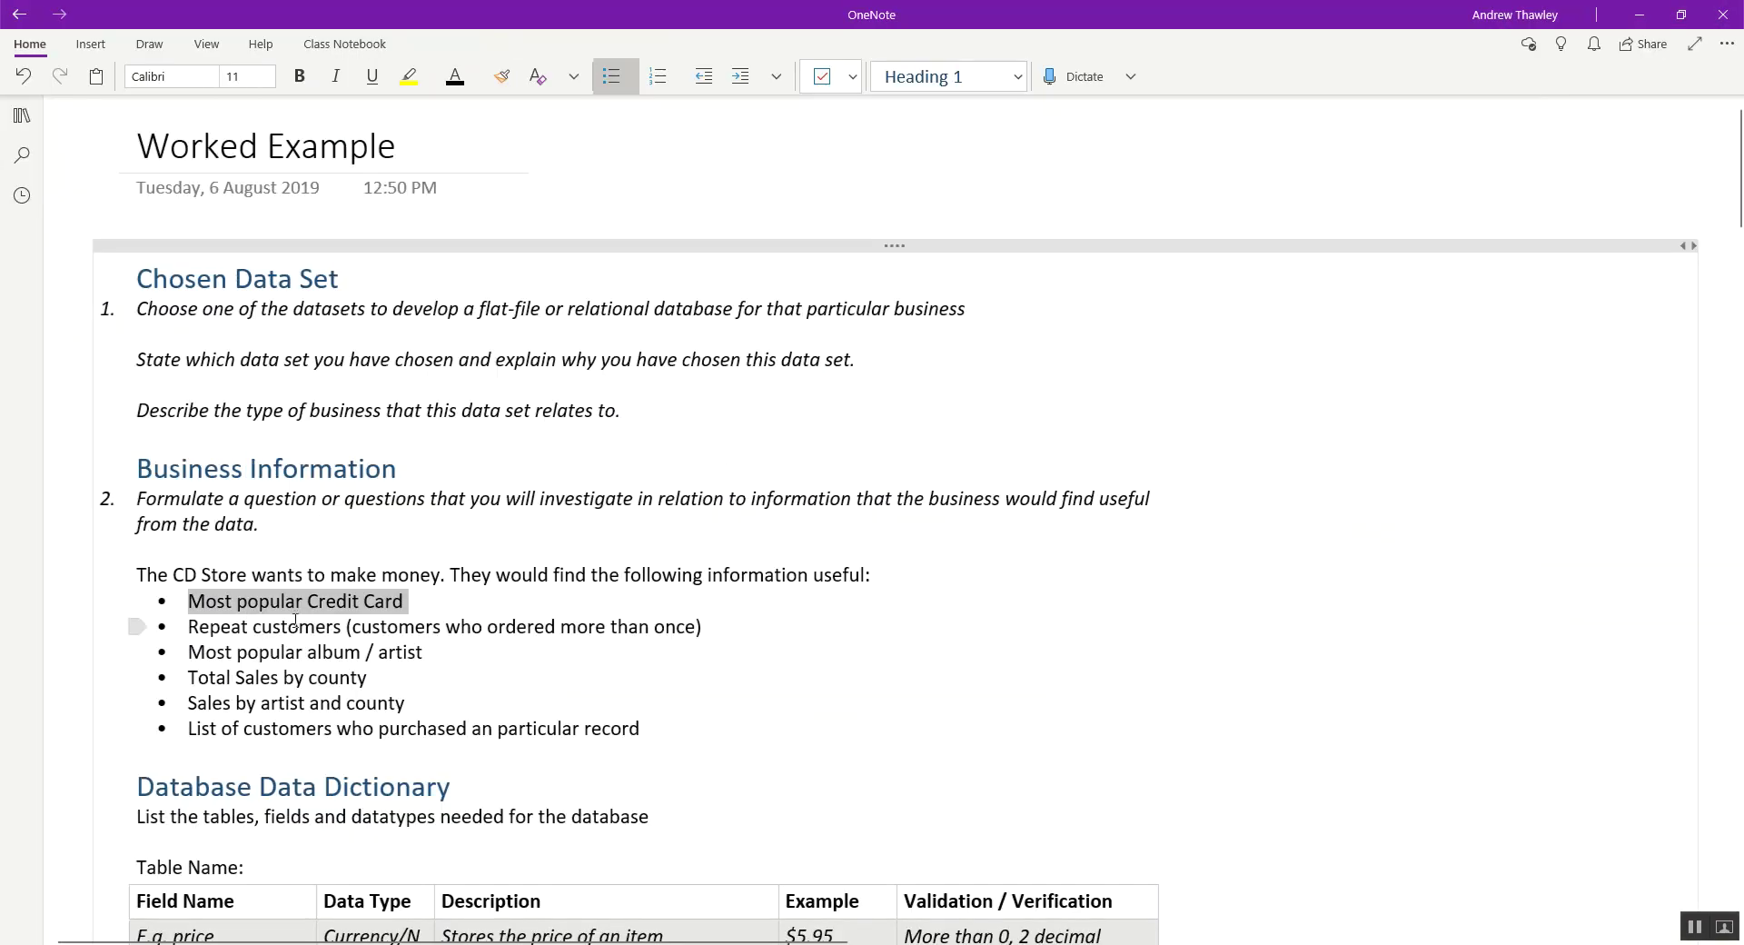
key(alt+Tab)
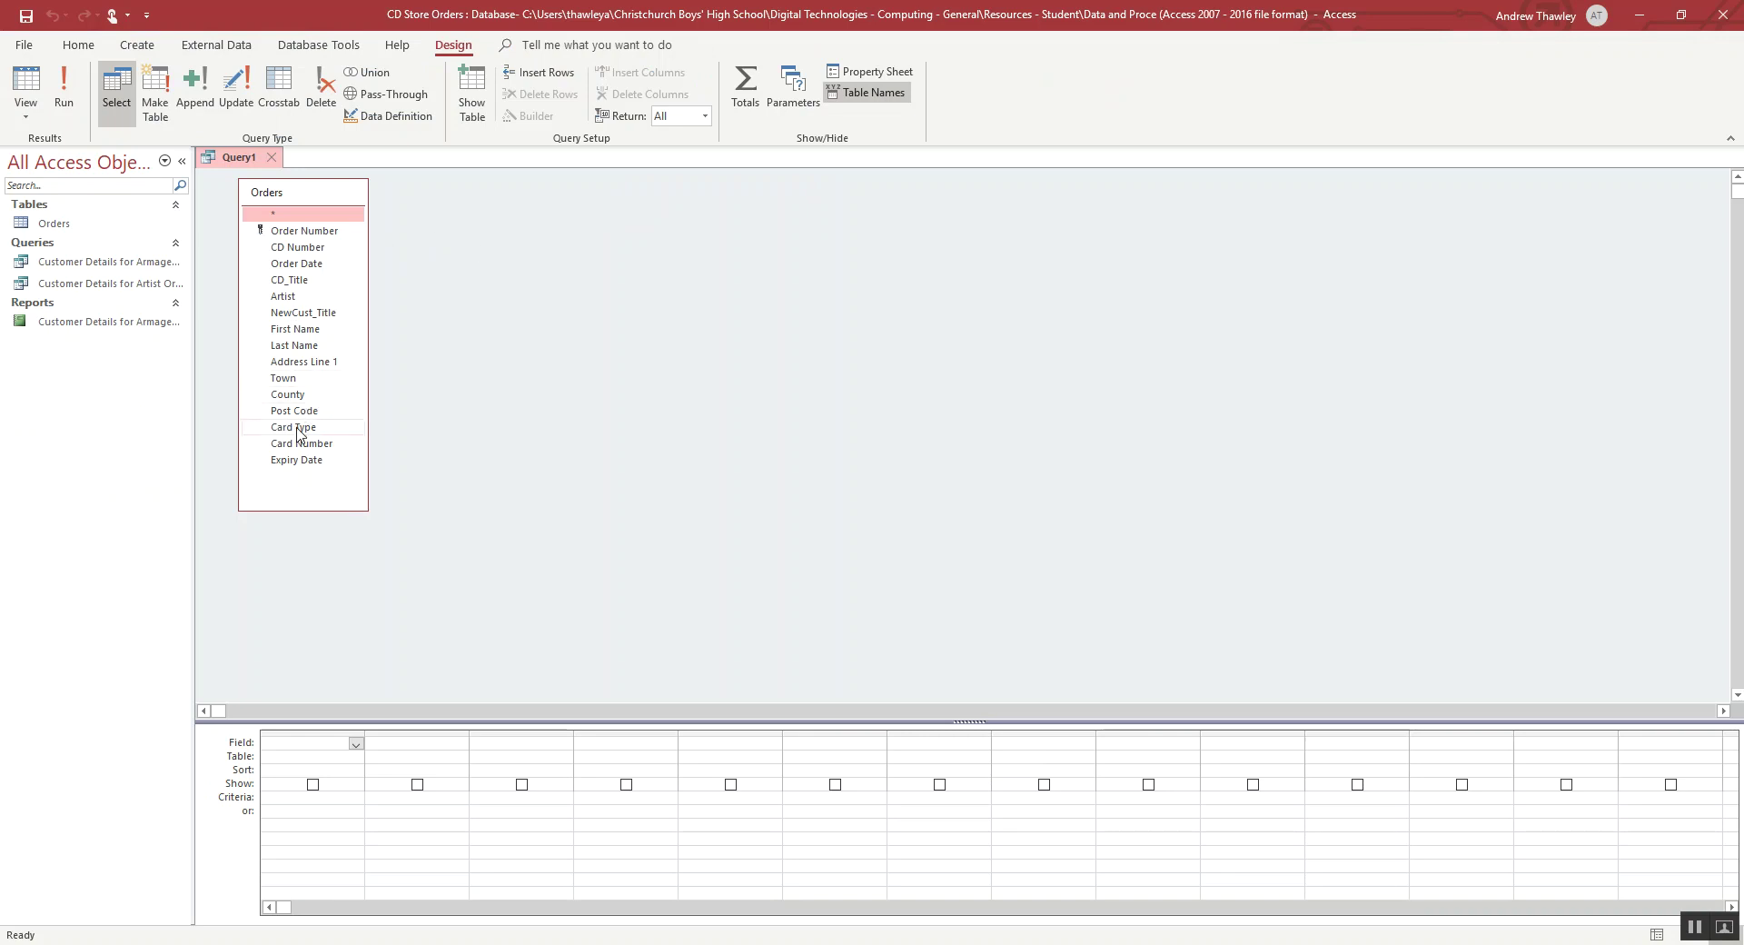
double_click(298, 427)
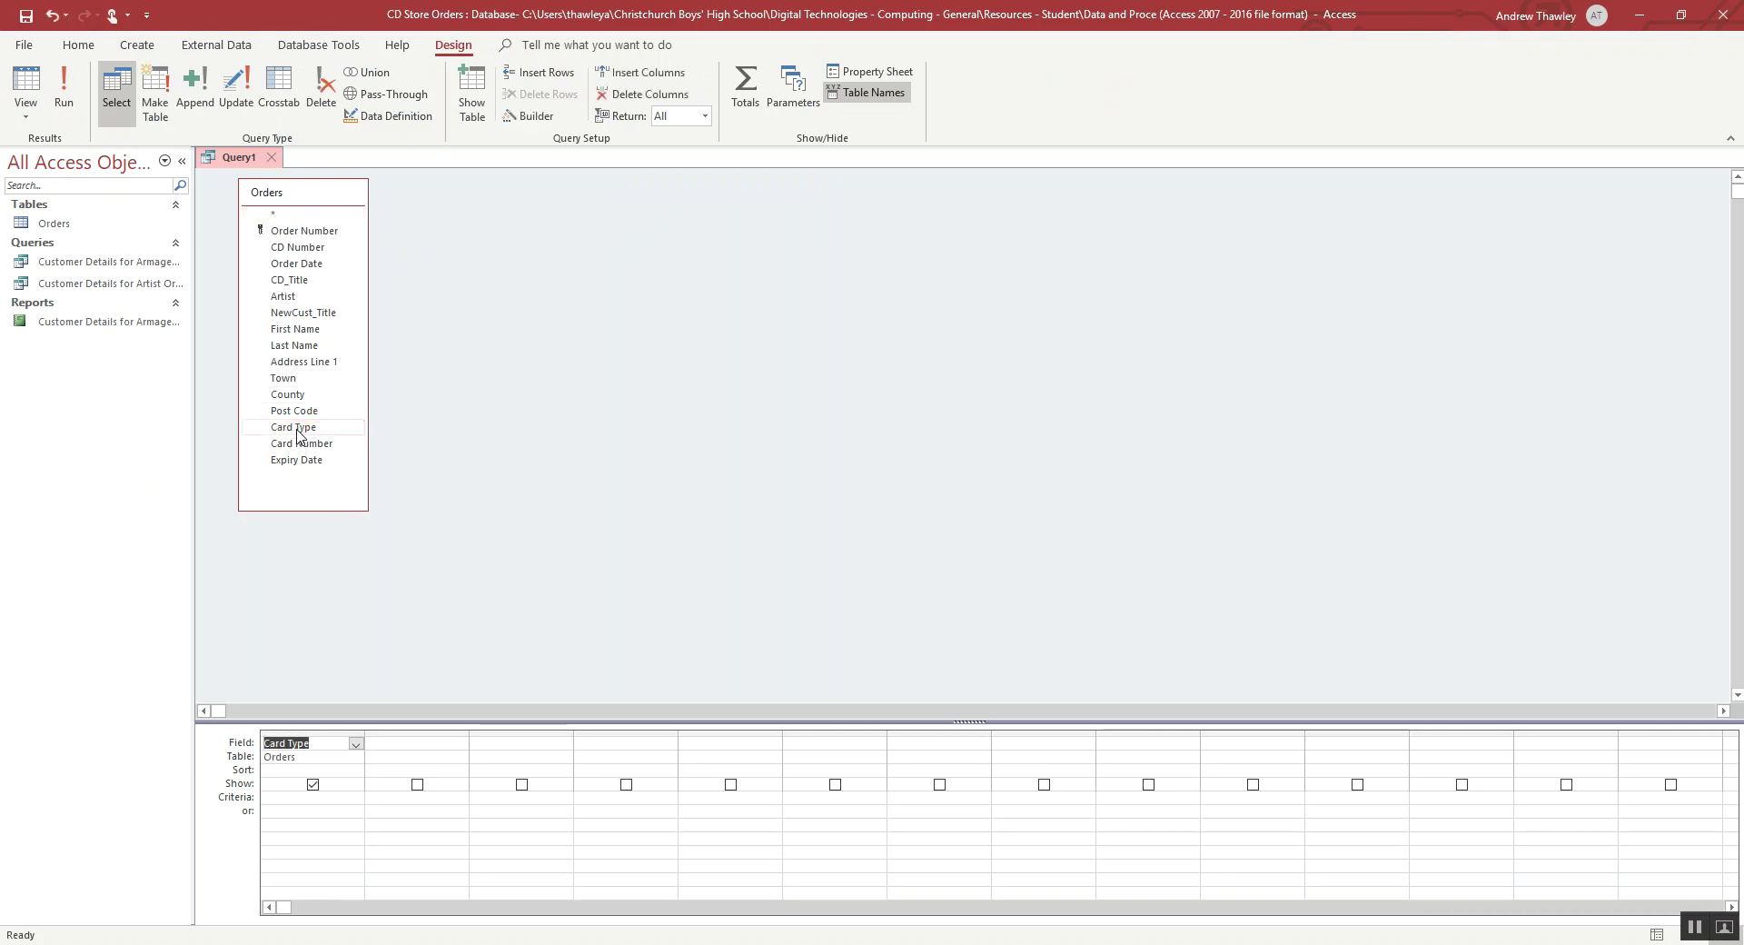
click(32, 103)
Preview the Card Type results, then set Card Type to sort Ascending
click(68, 164)
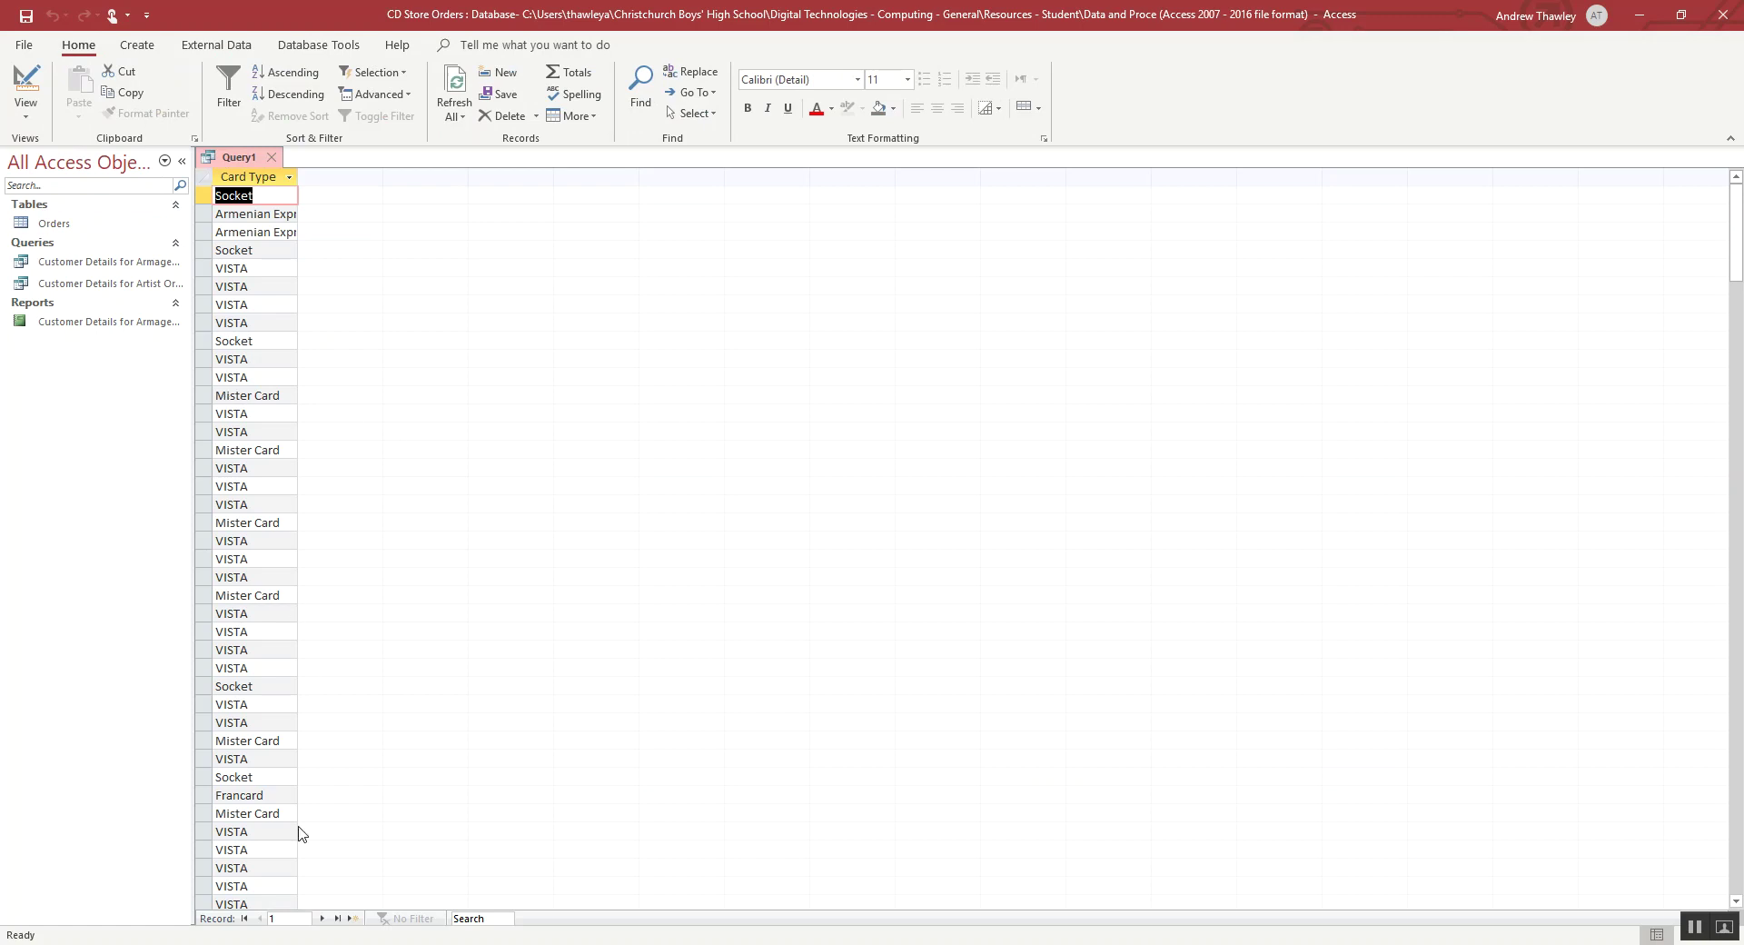
click(25, 91)
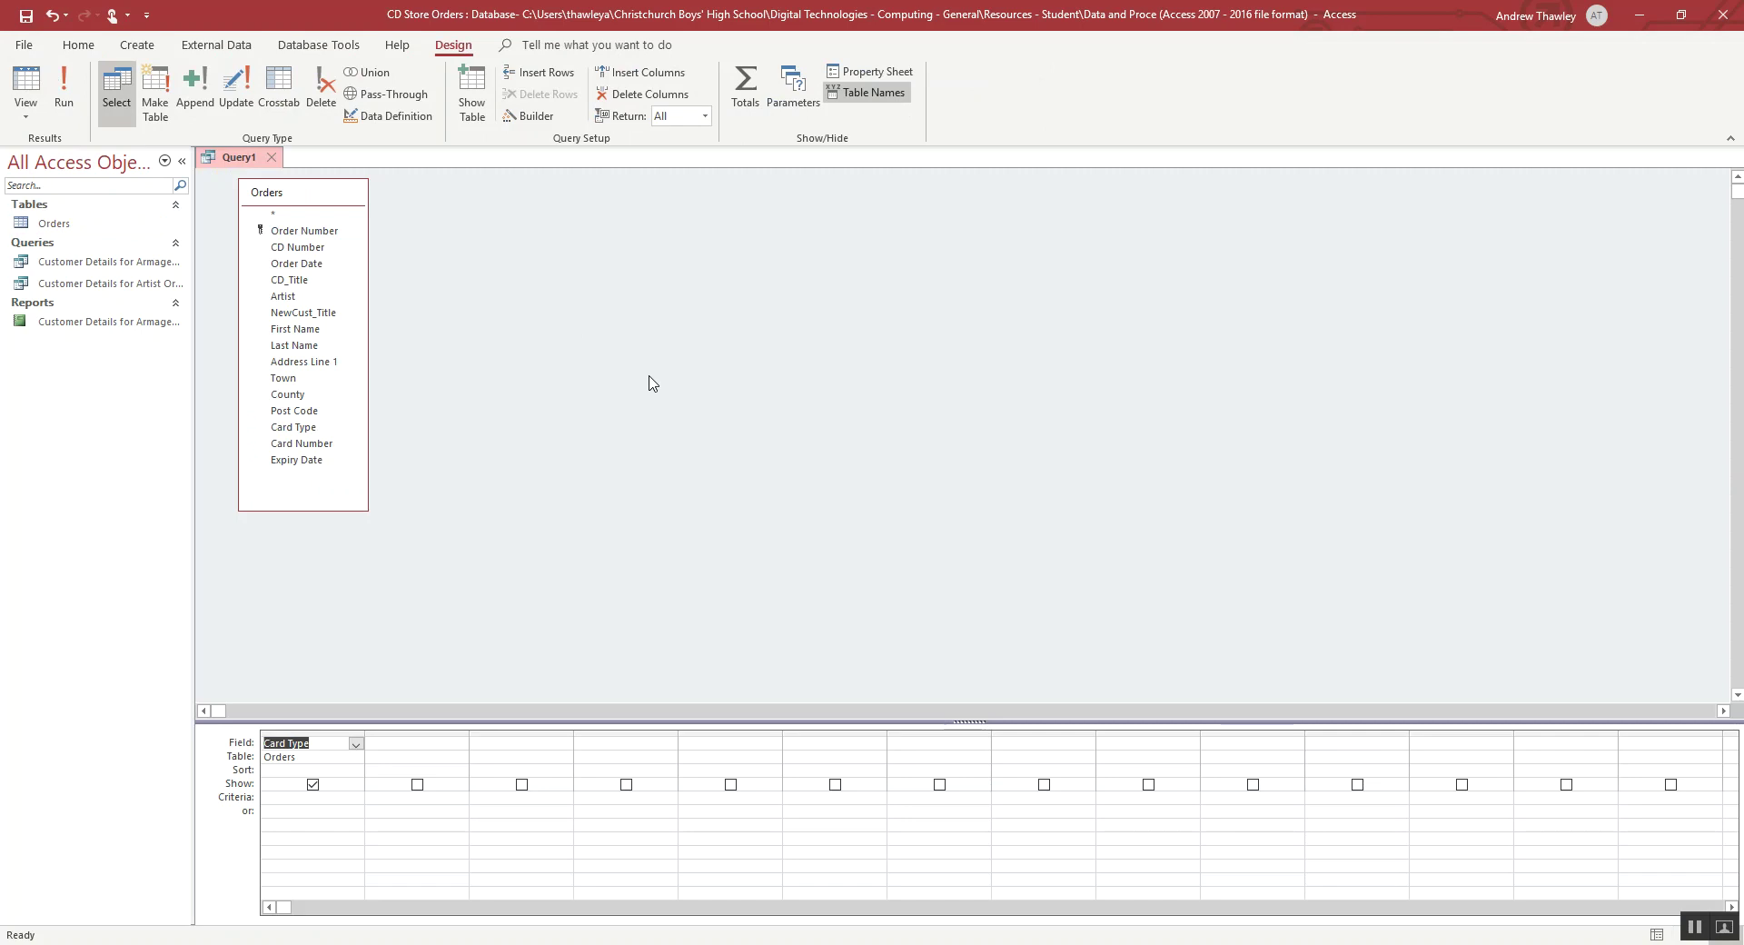
click(327, 774)
click(355, 770)
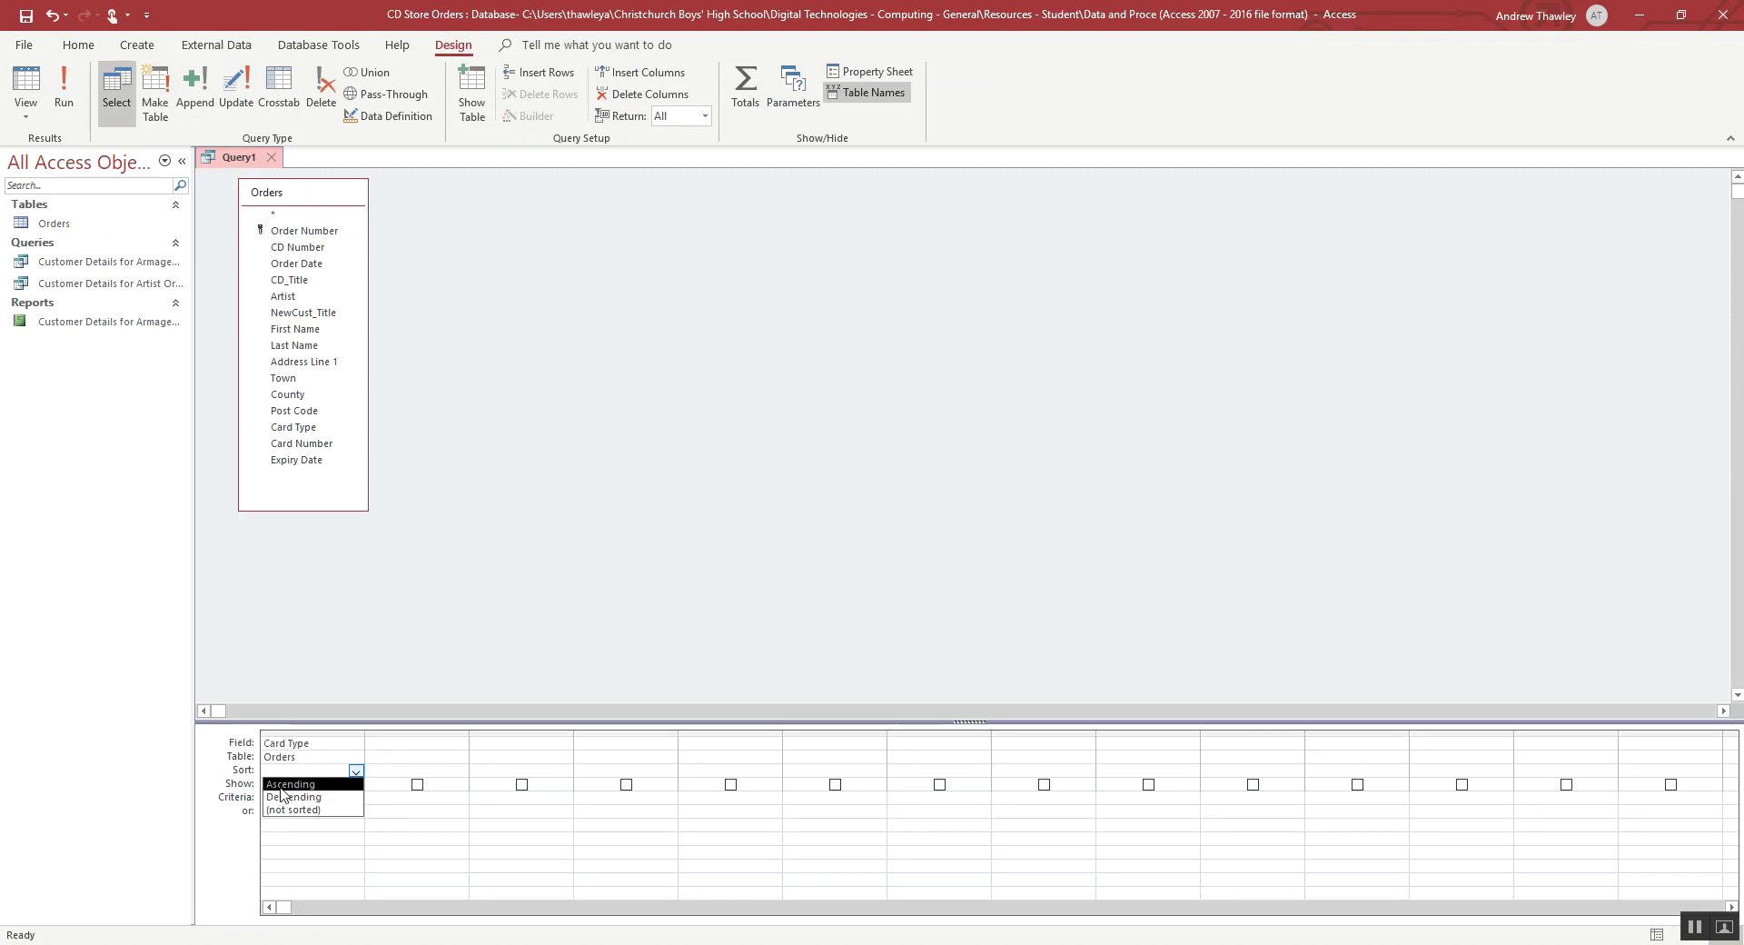
click(281, 787)
Check the sorted card types, then turn on Totals so Card Type shows Group By
click(25, 82)
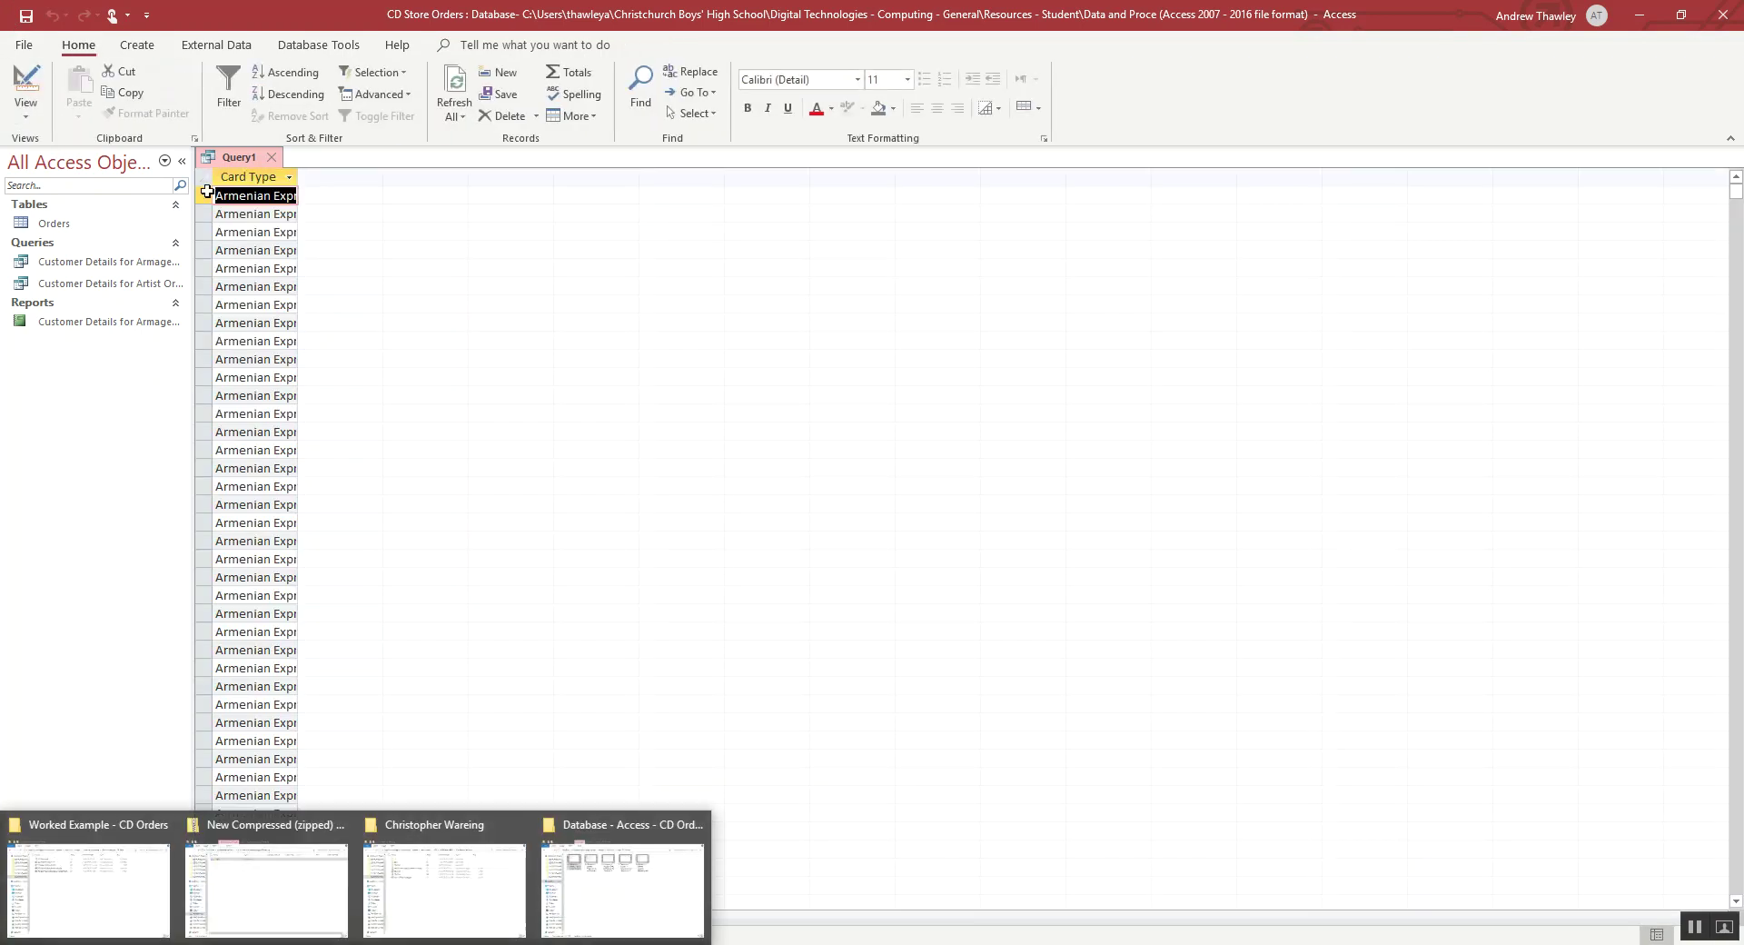
click(25, 81)
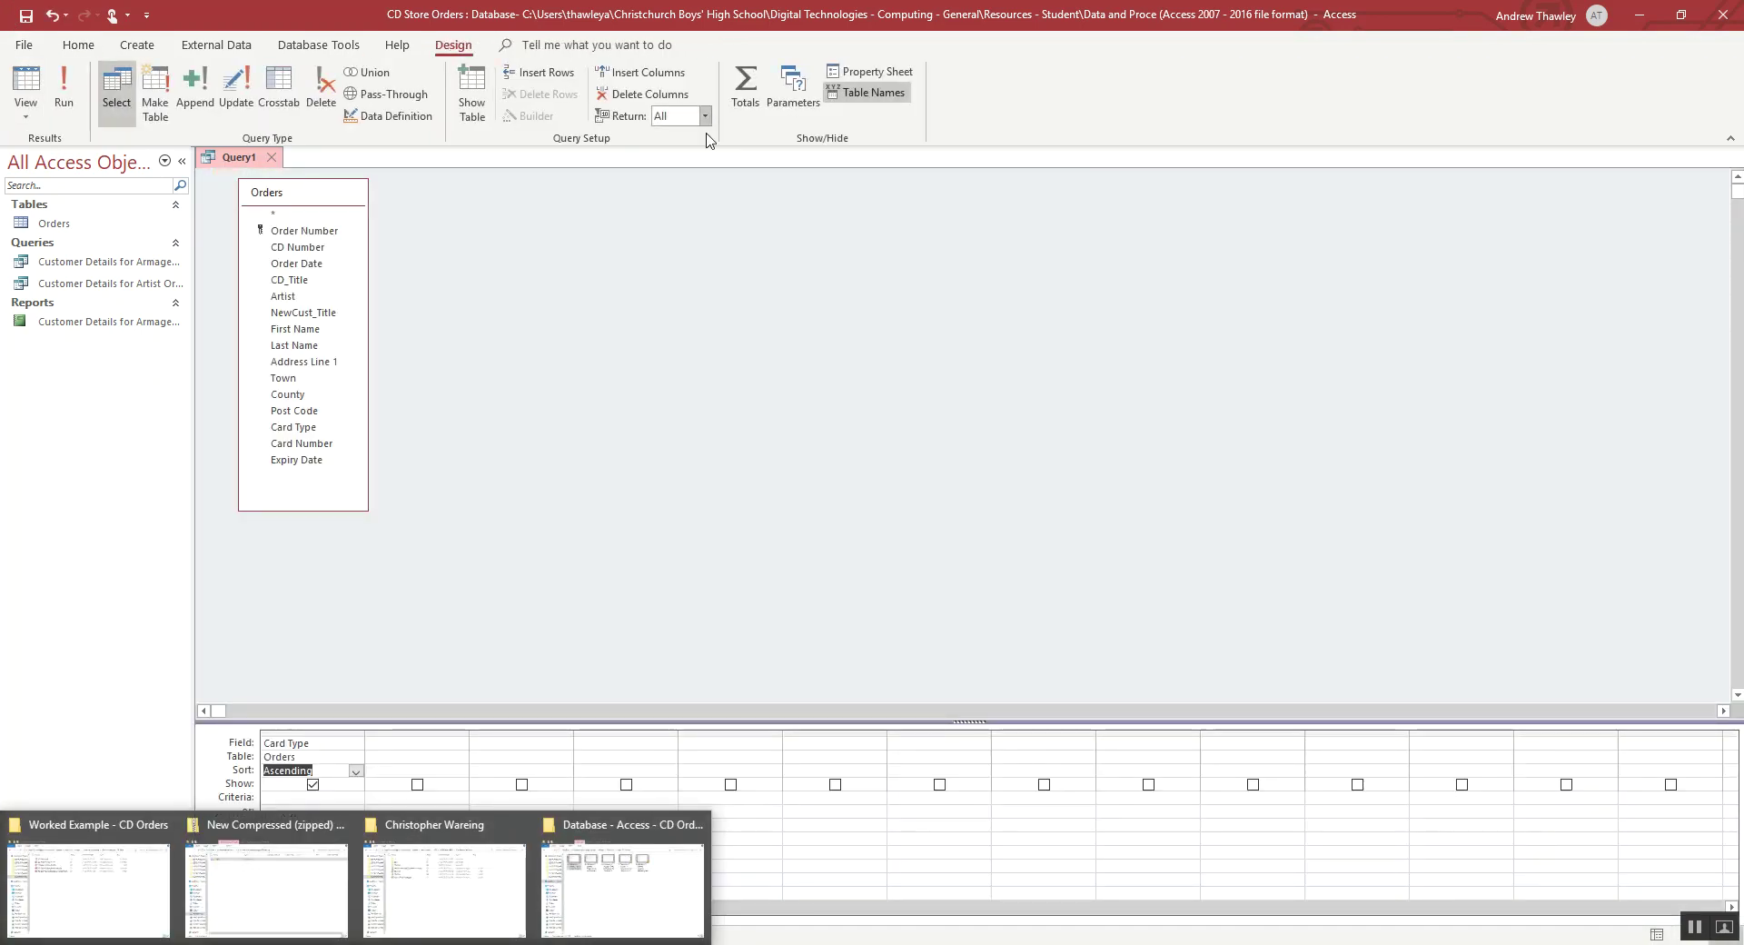
click(750, 100)
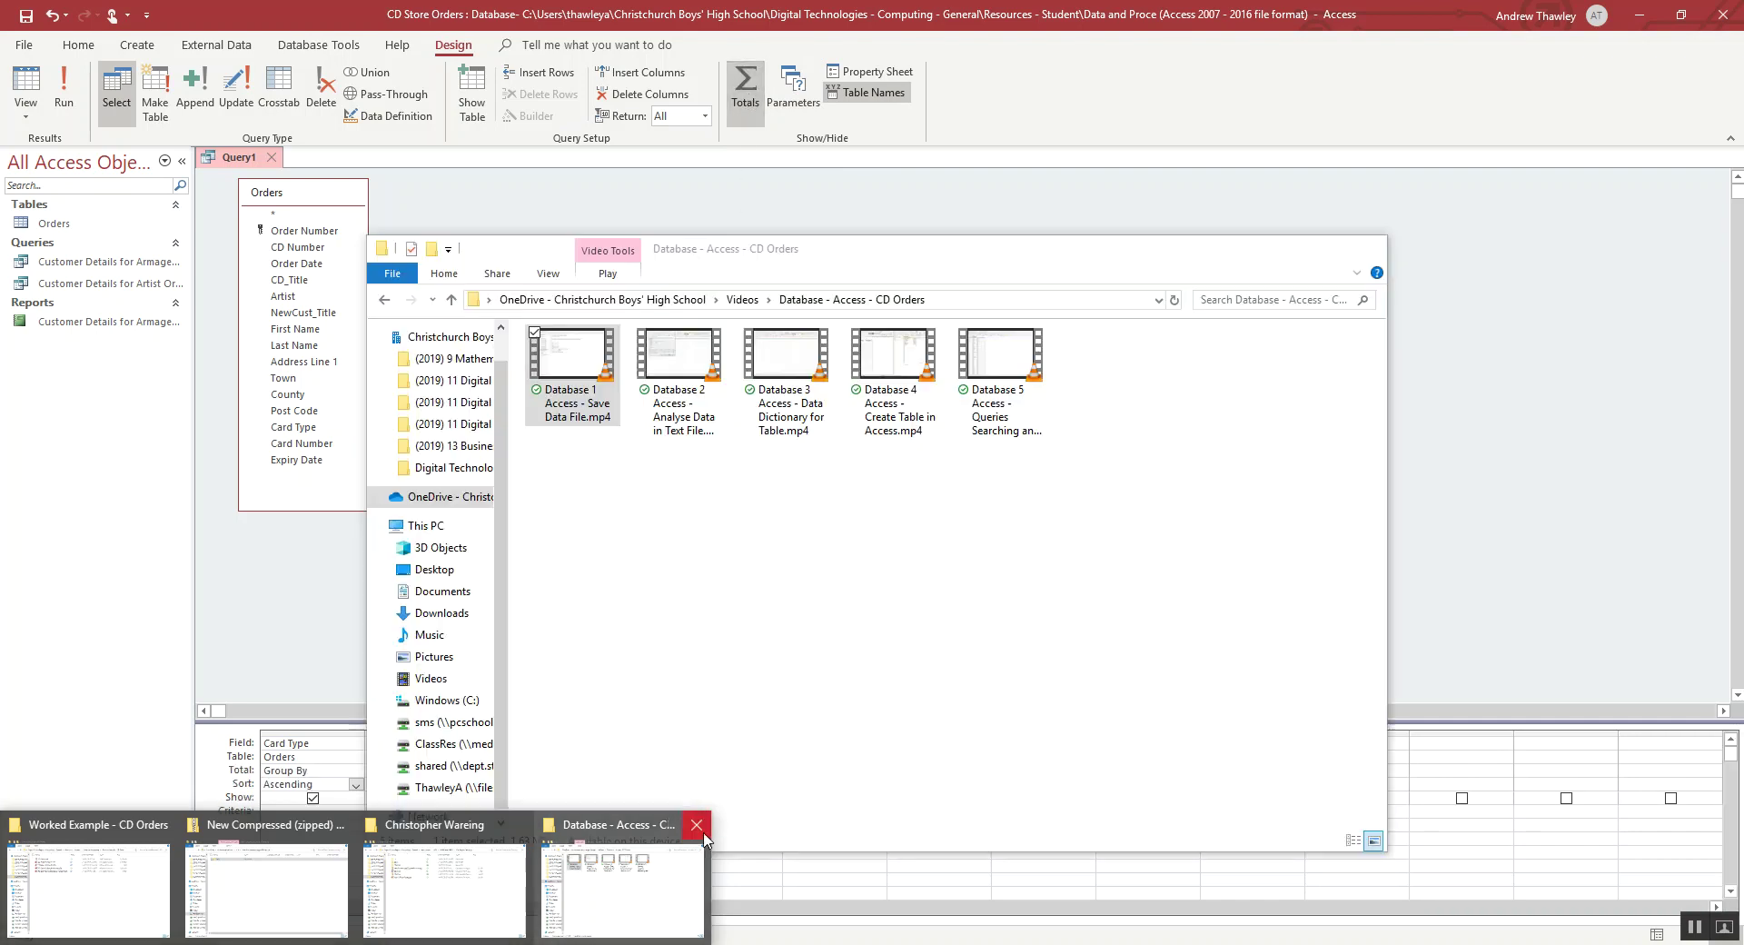
Close the CD Orders videos, student assessment and zipped folder windows
click(700, 824)
mouse_move(534, 832)
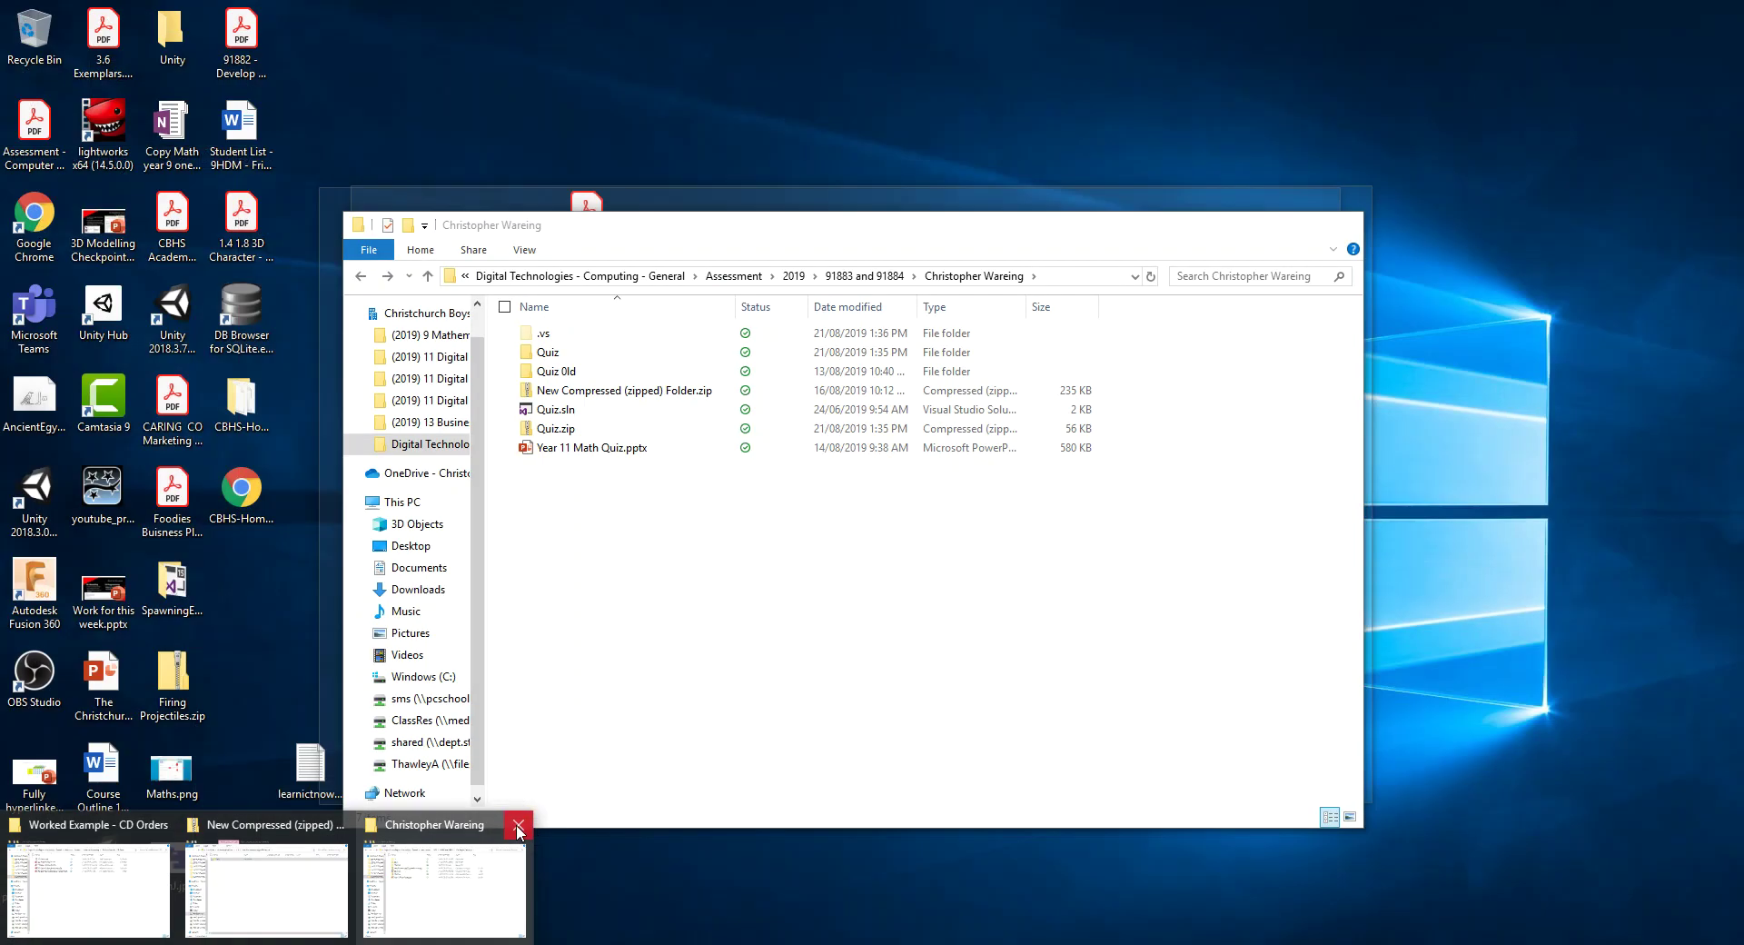
click(519, 826)
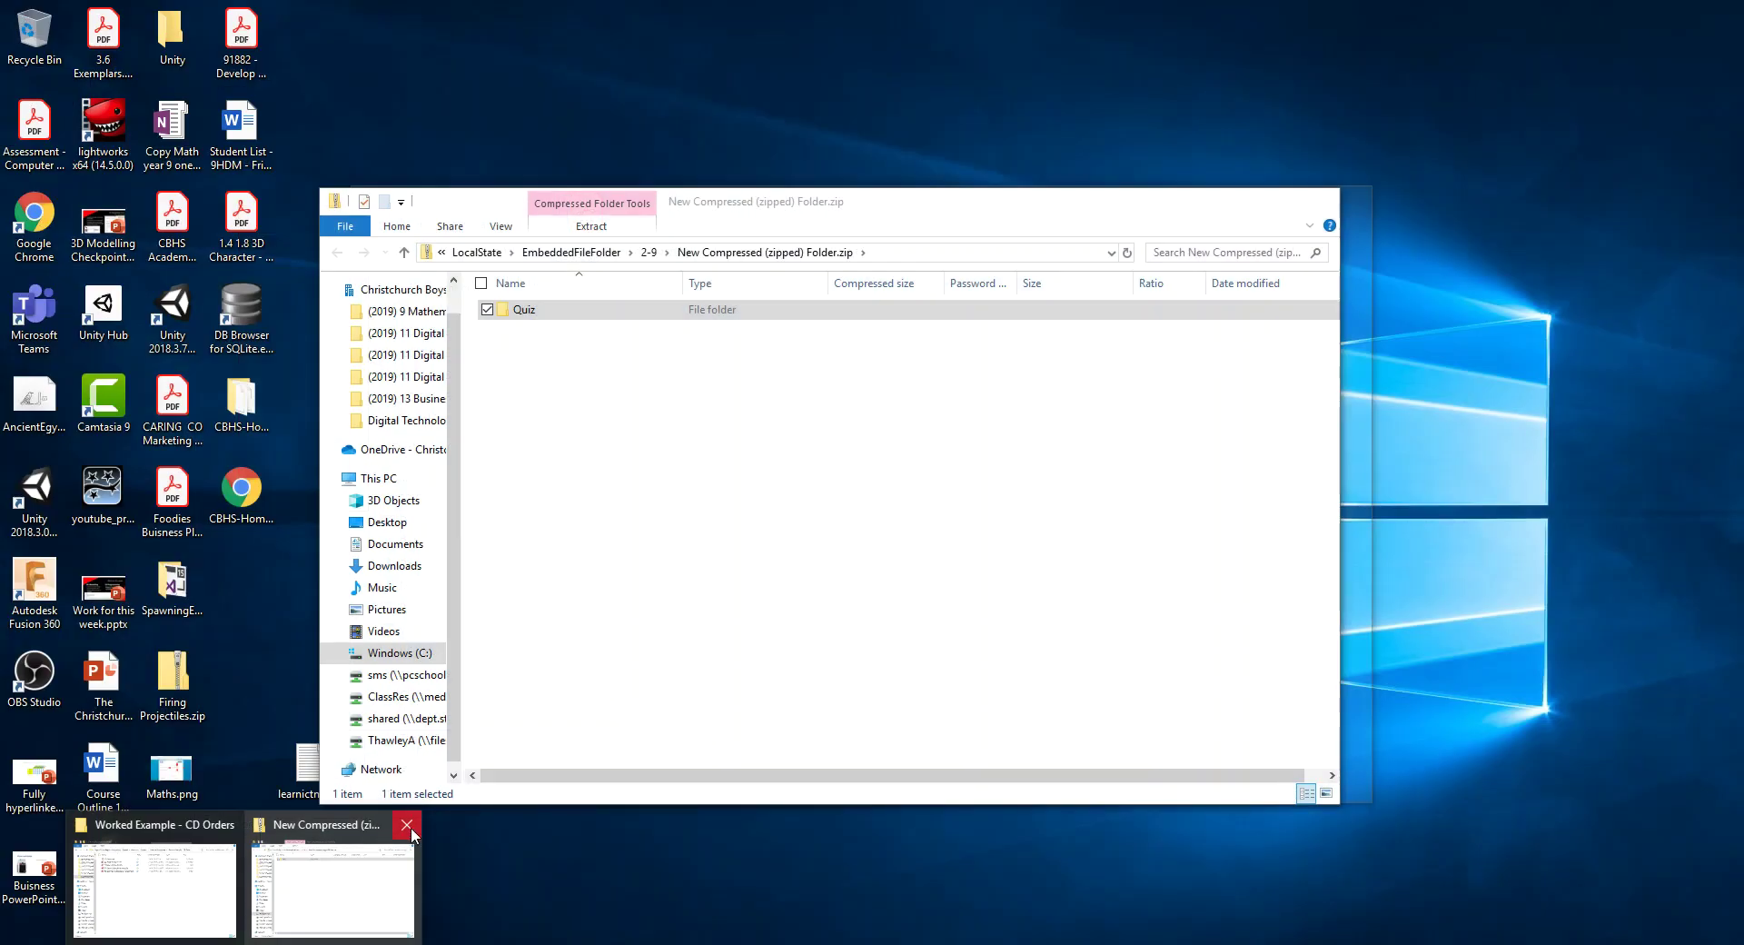
click(406, 825)
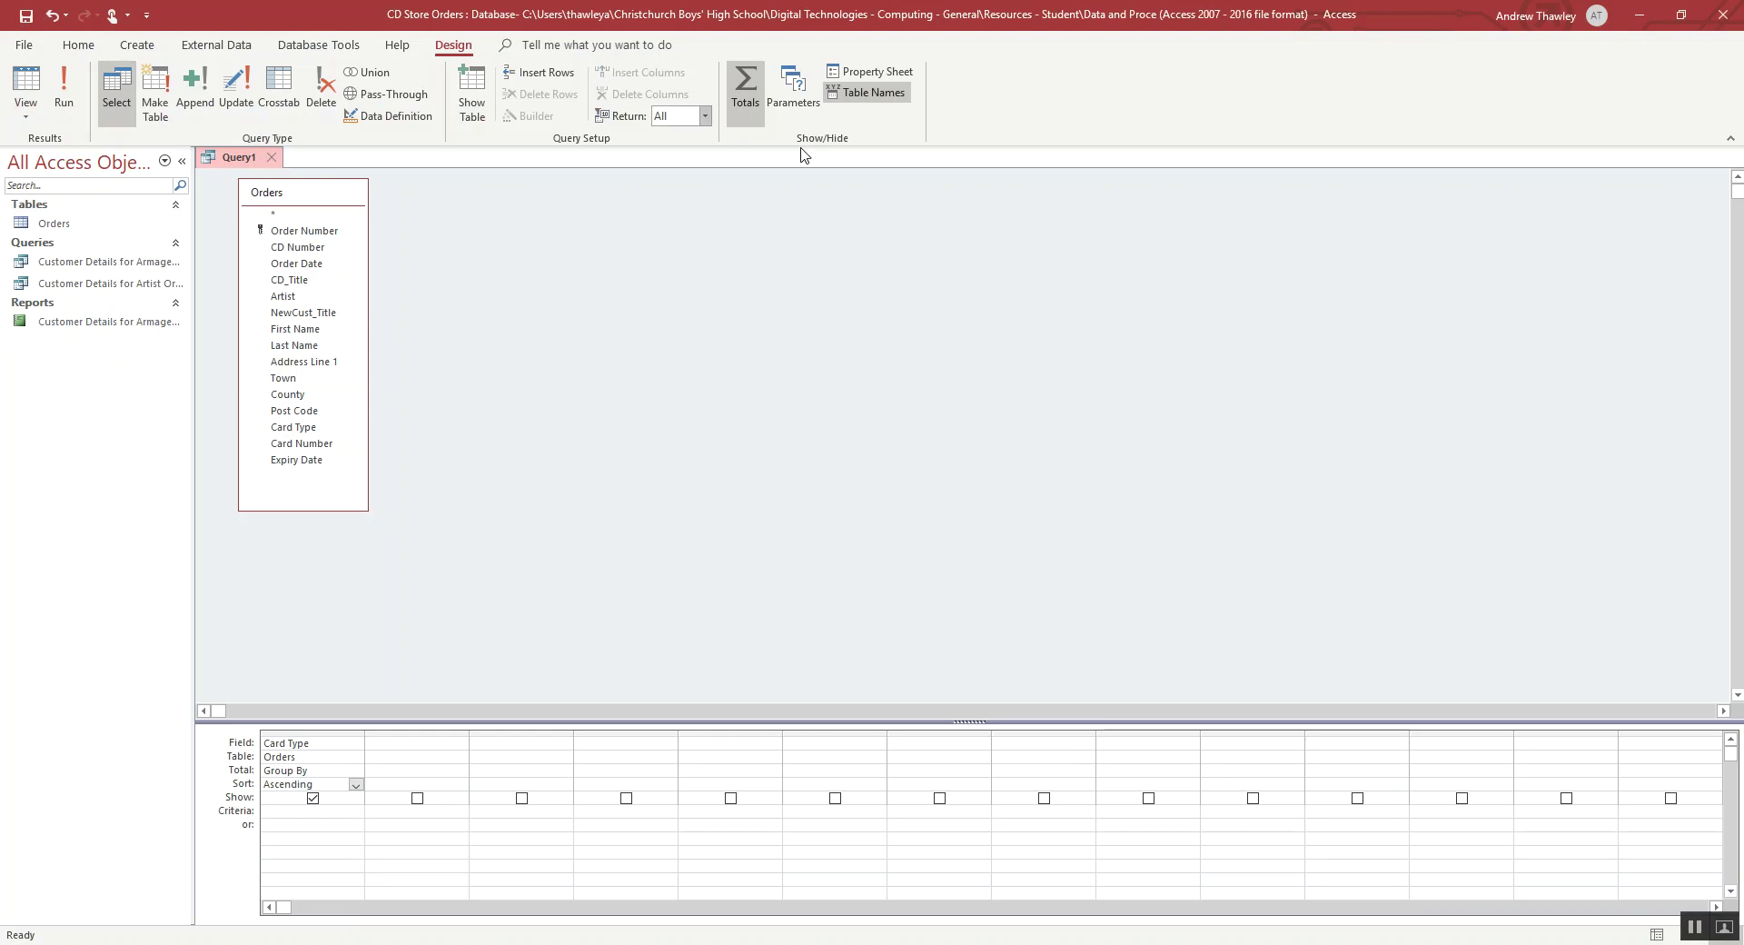
click(270, 771)
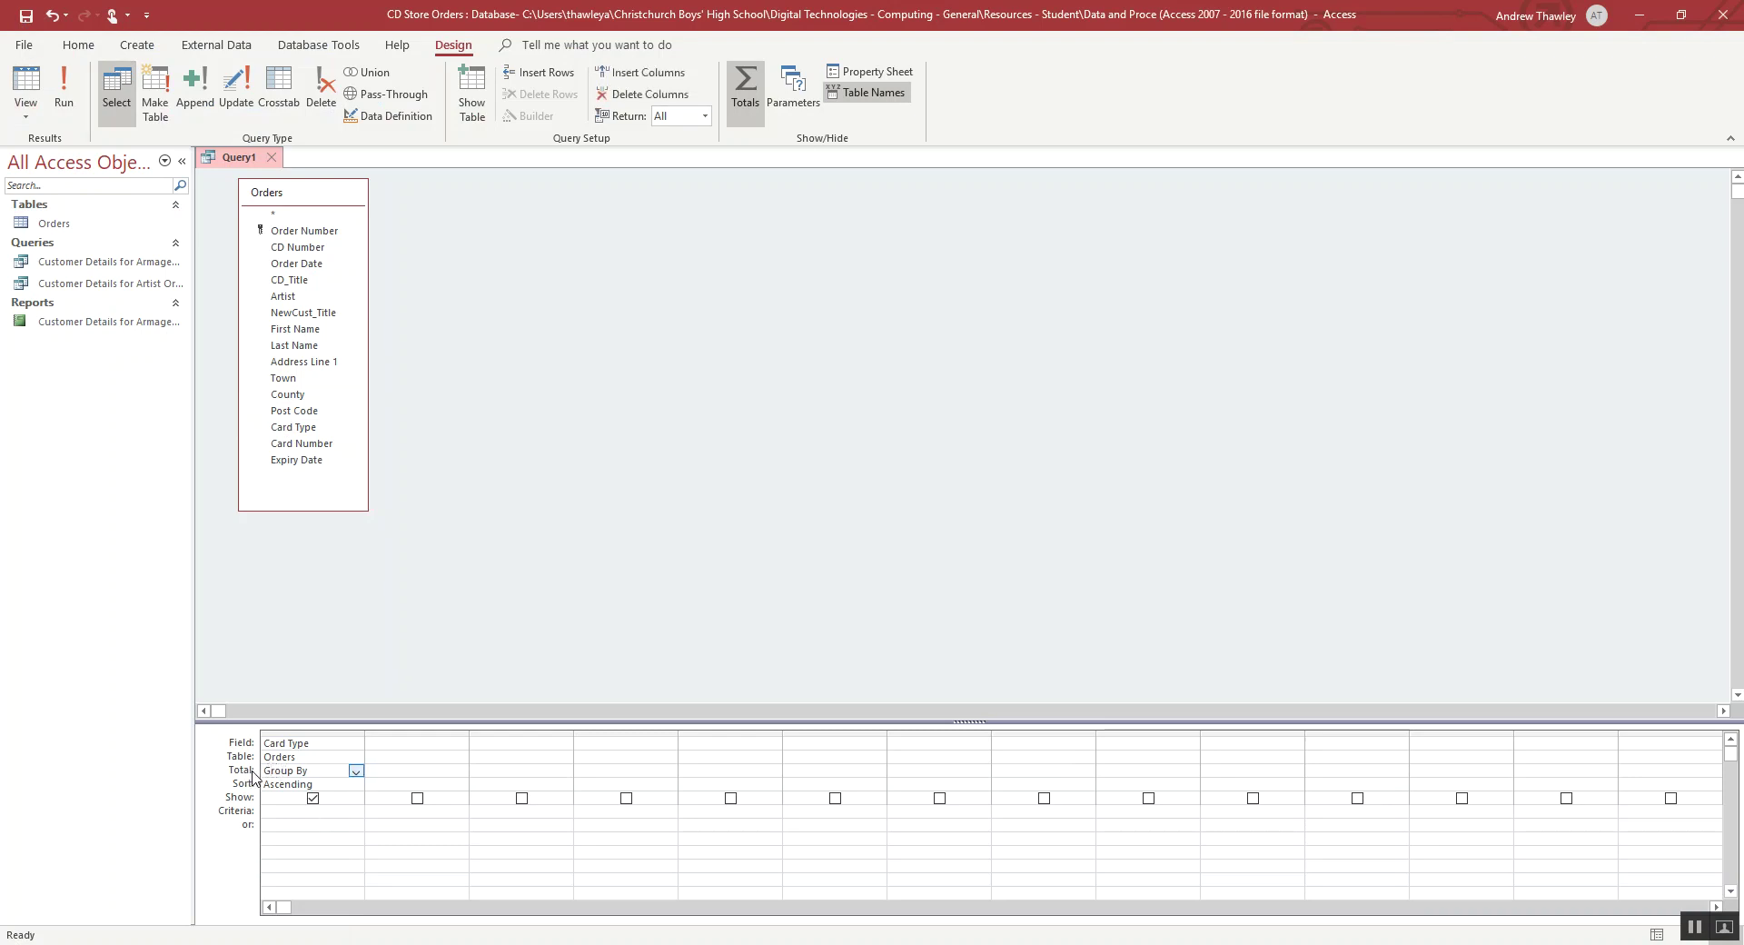
click(746, 91)
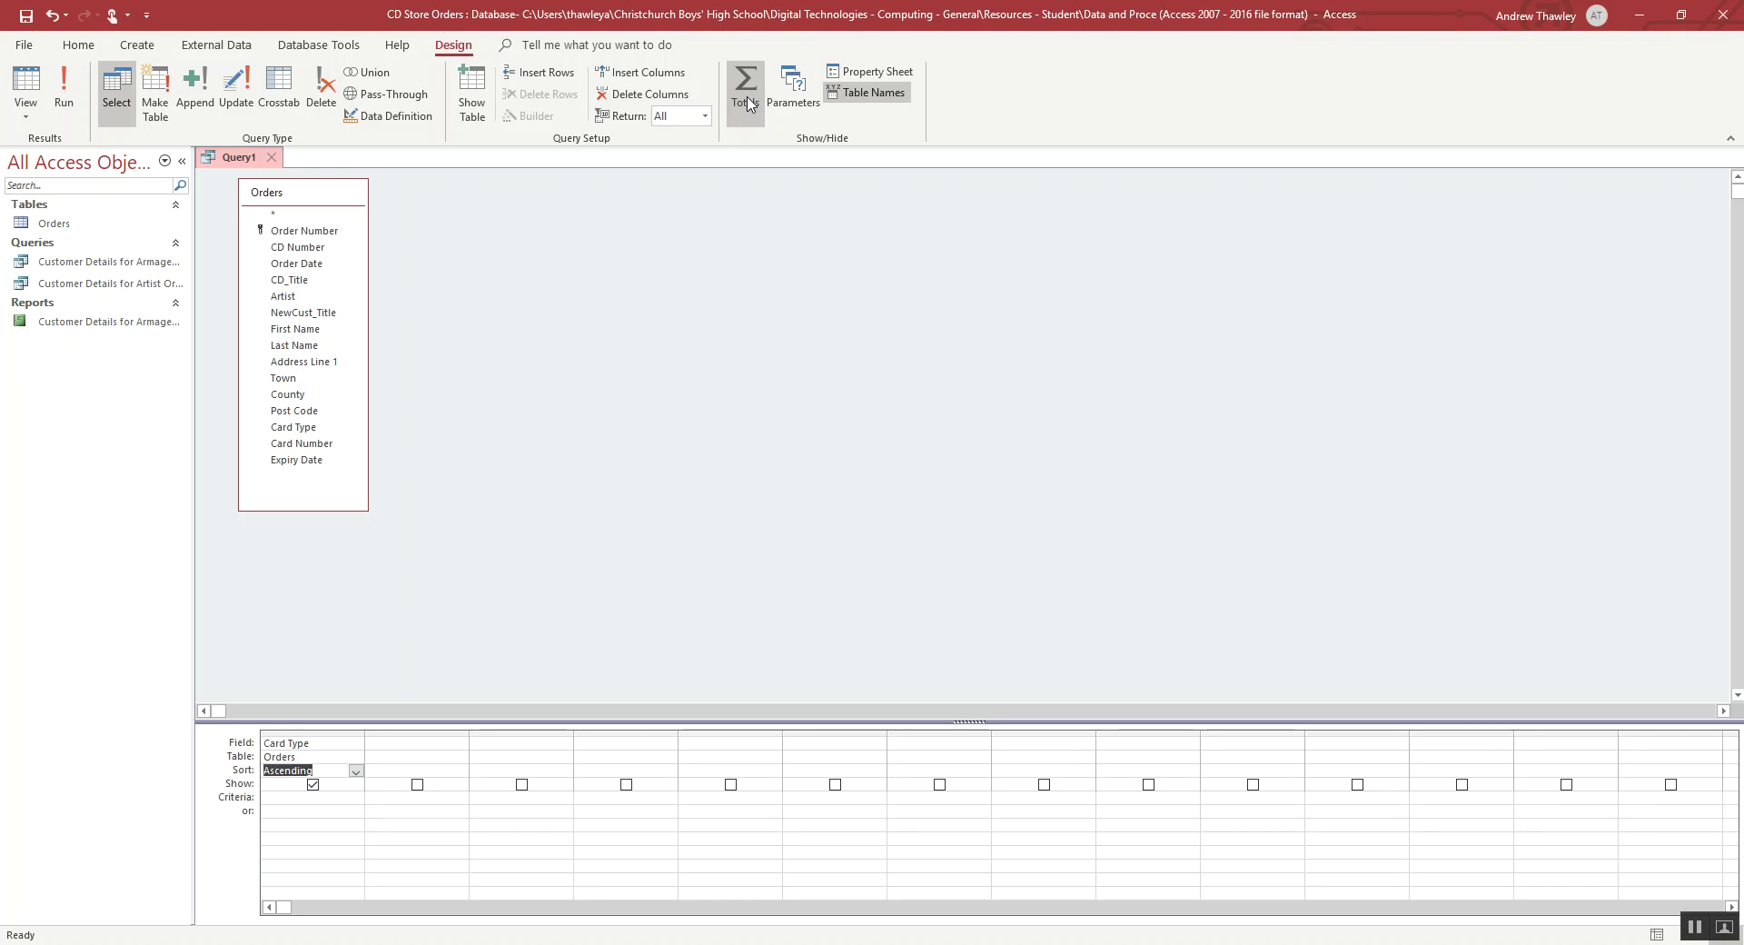
click(745, 98)
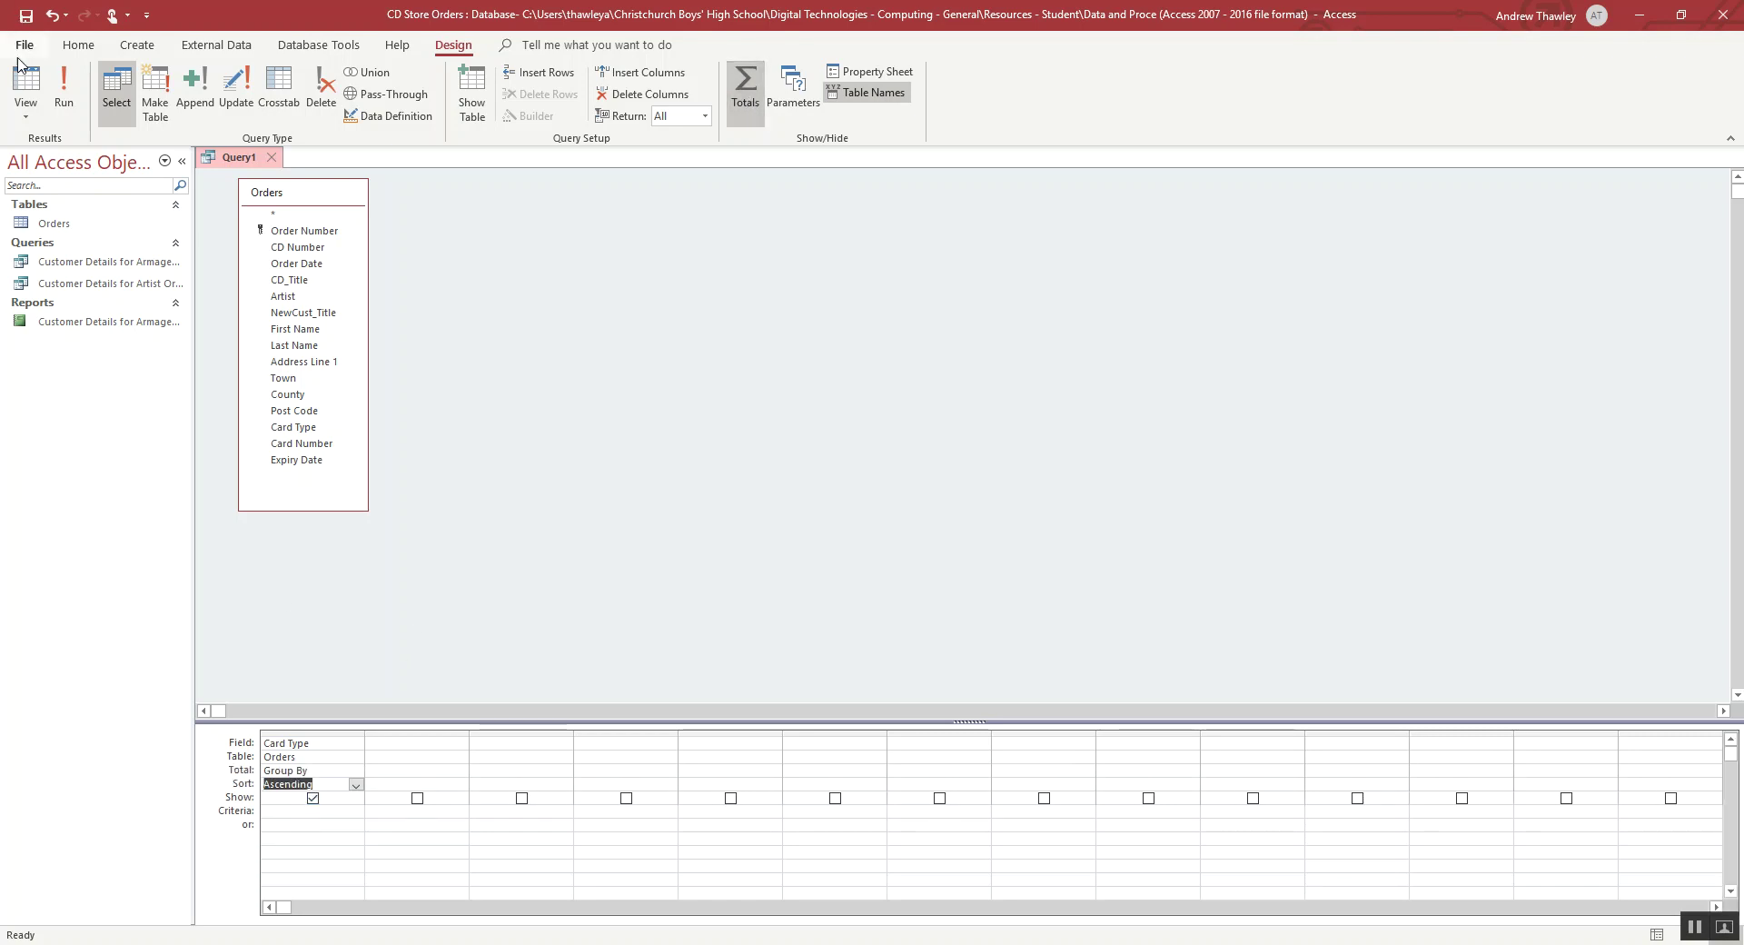
click(25, 107)
click(27, 76)
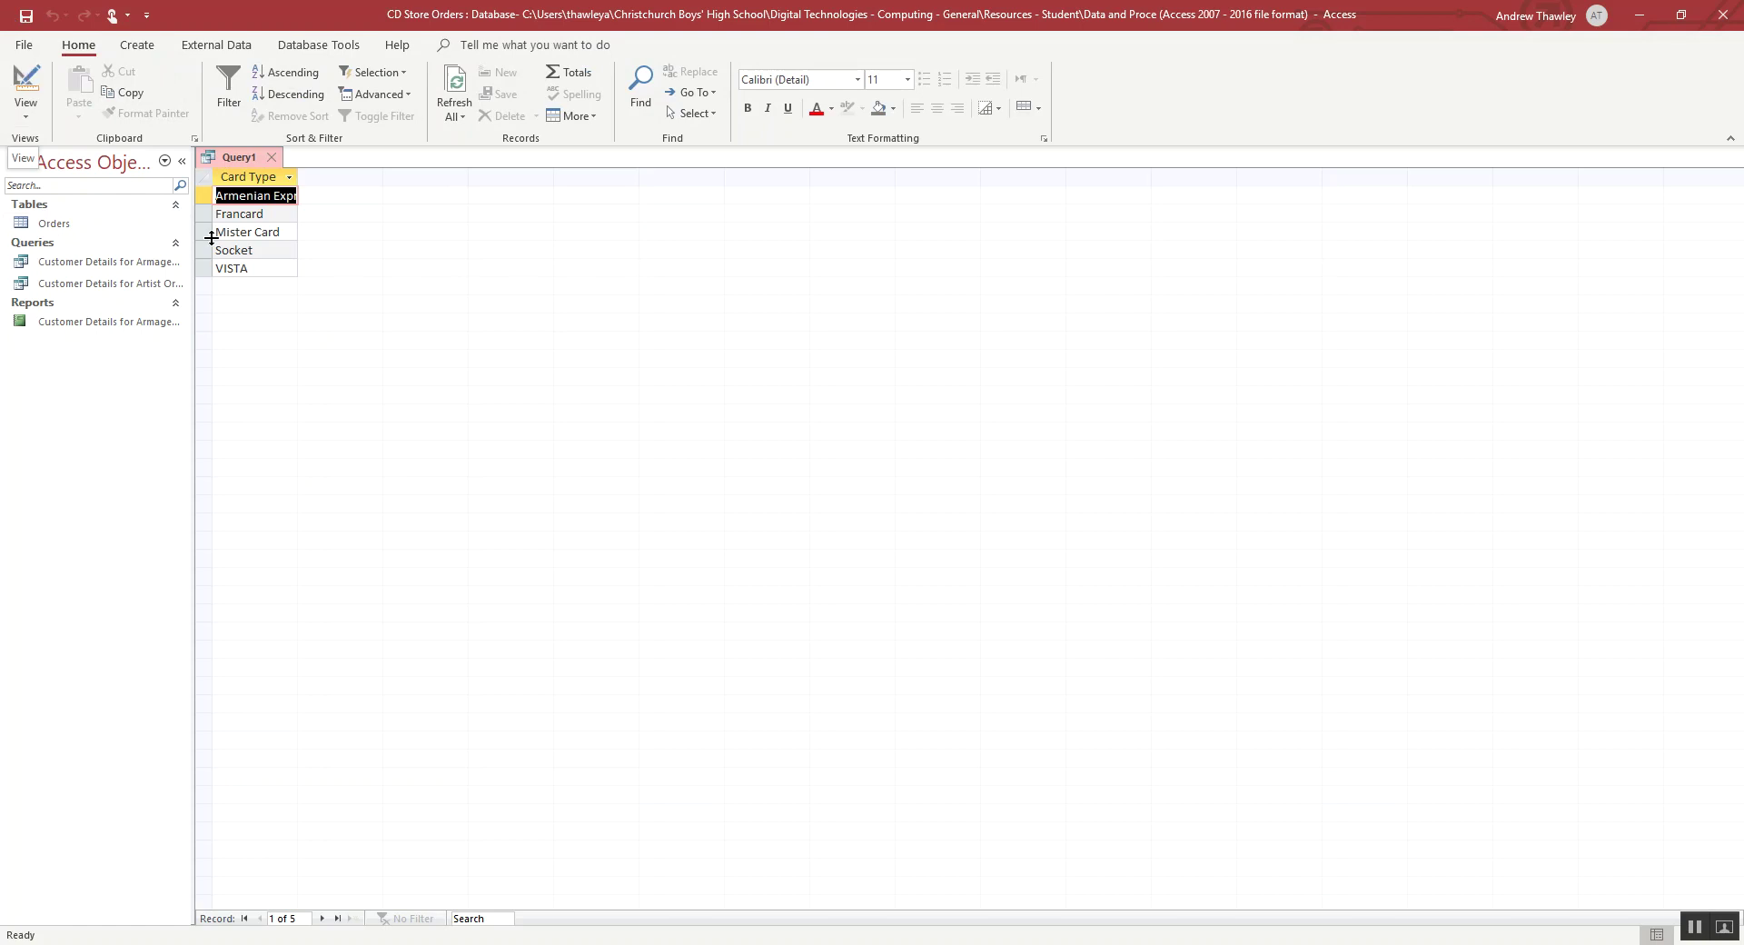
click(26, 81)
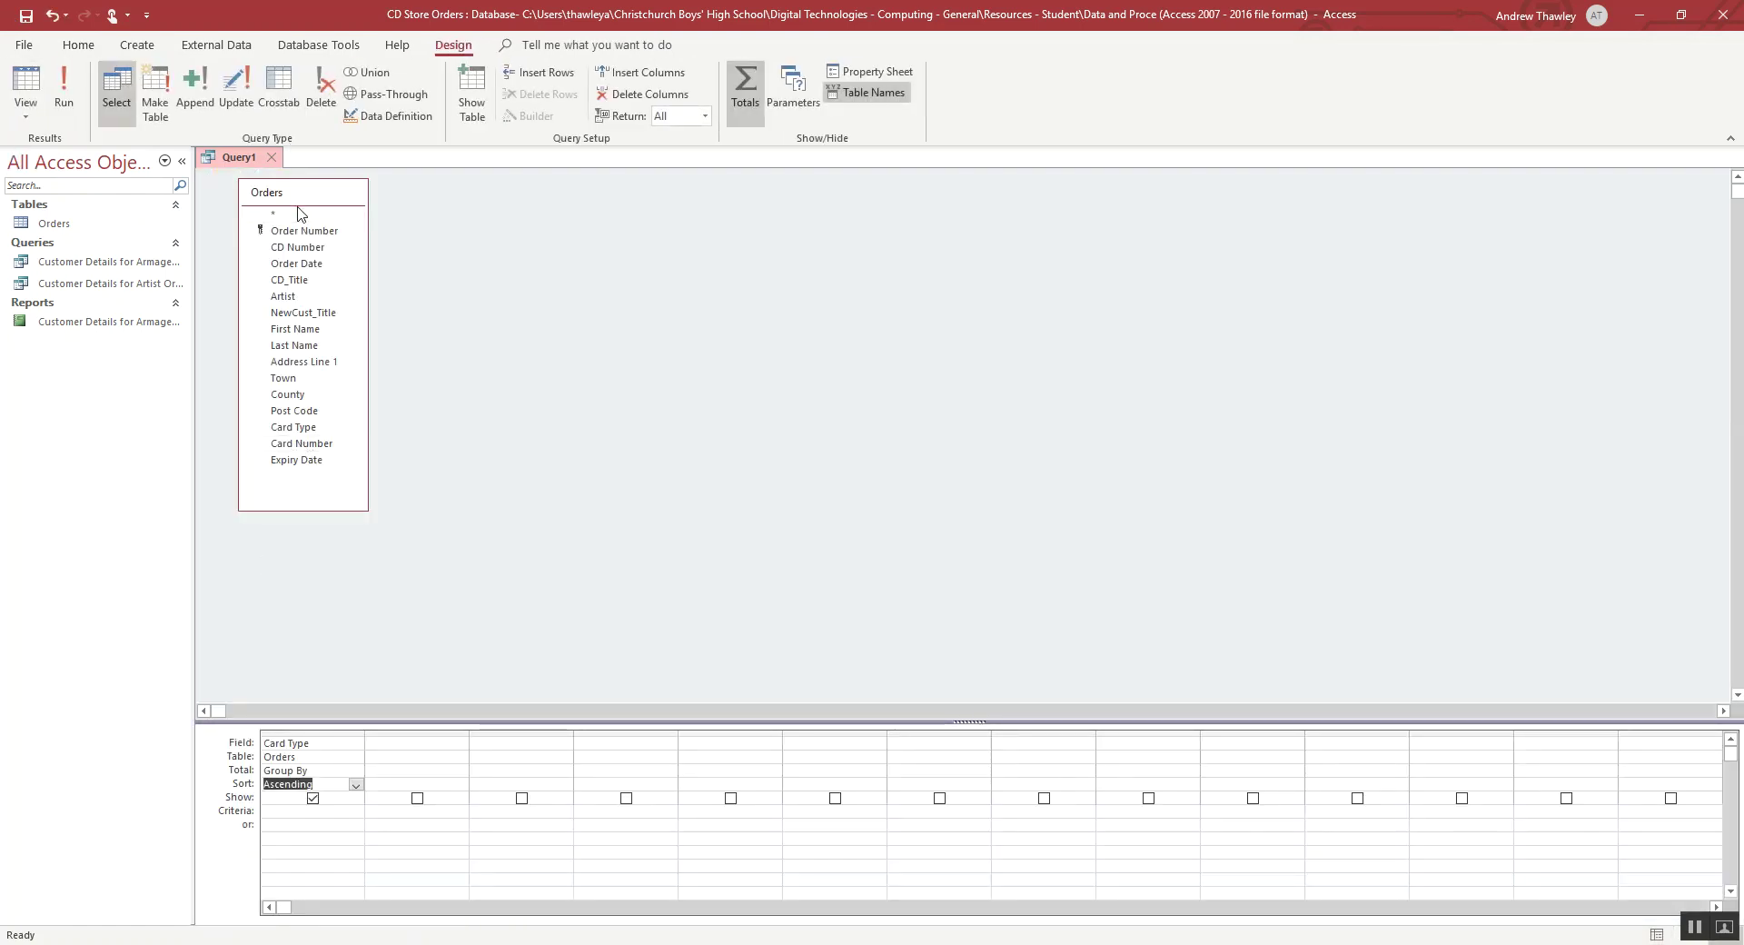
Add Order Number as the second field beside Card Type and preview the 5,529 rows
drag(304, 231, 411, 761)
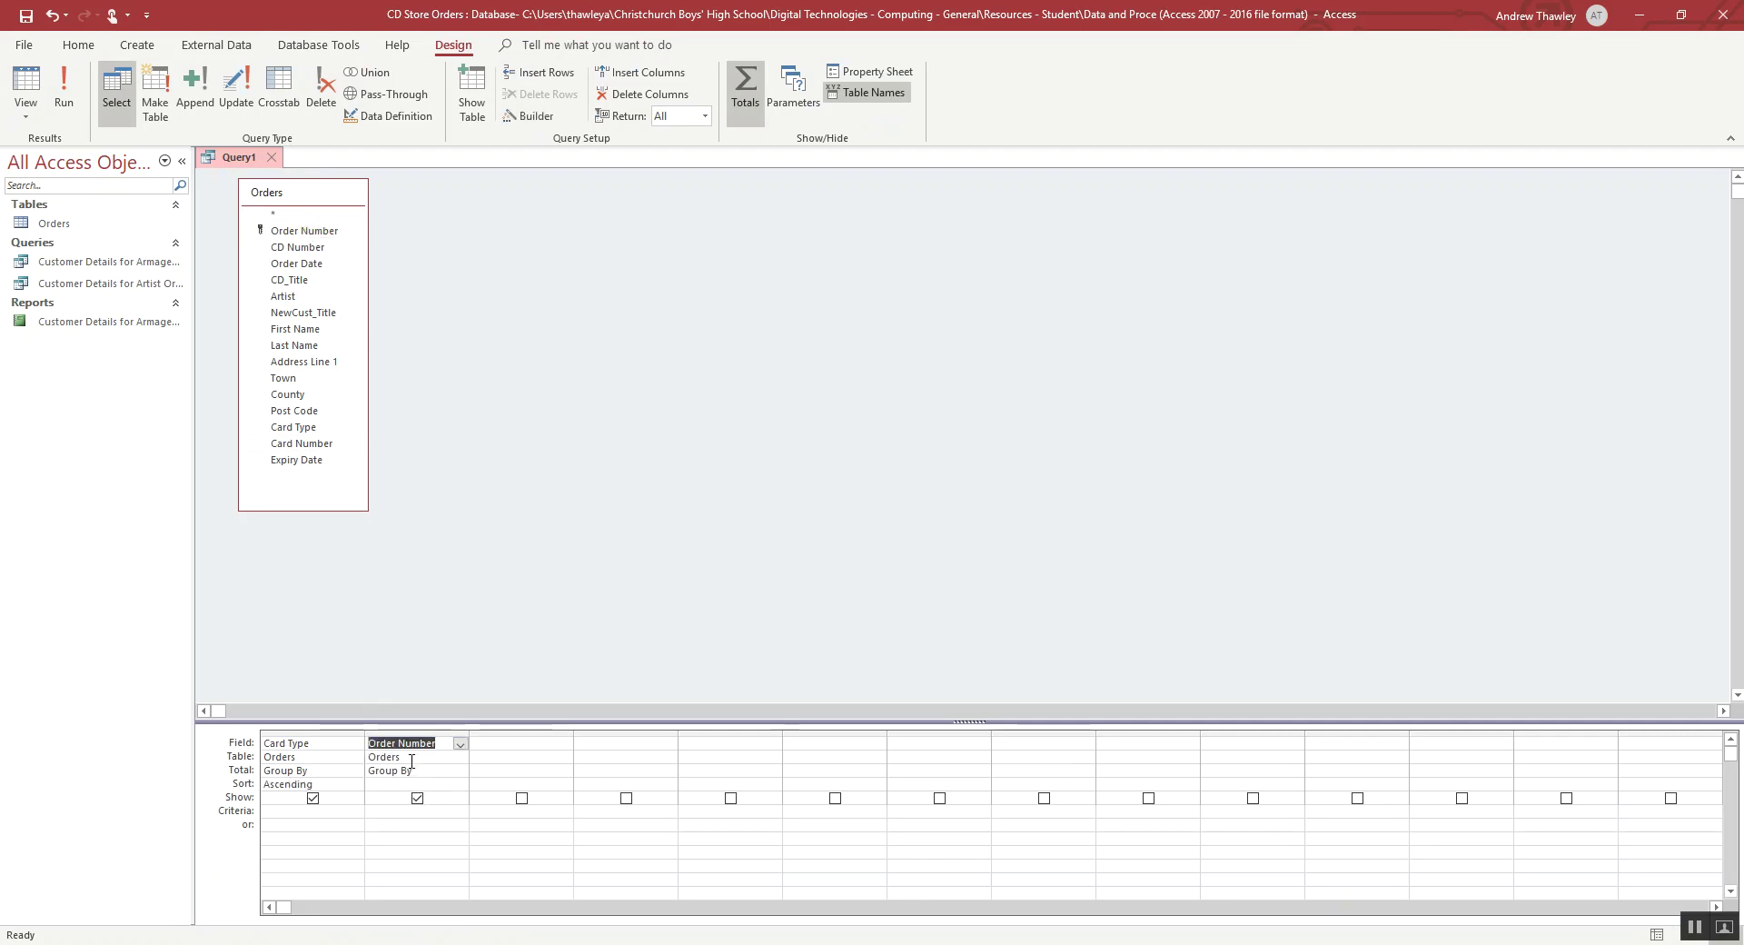
click(25, 86)
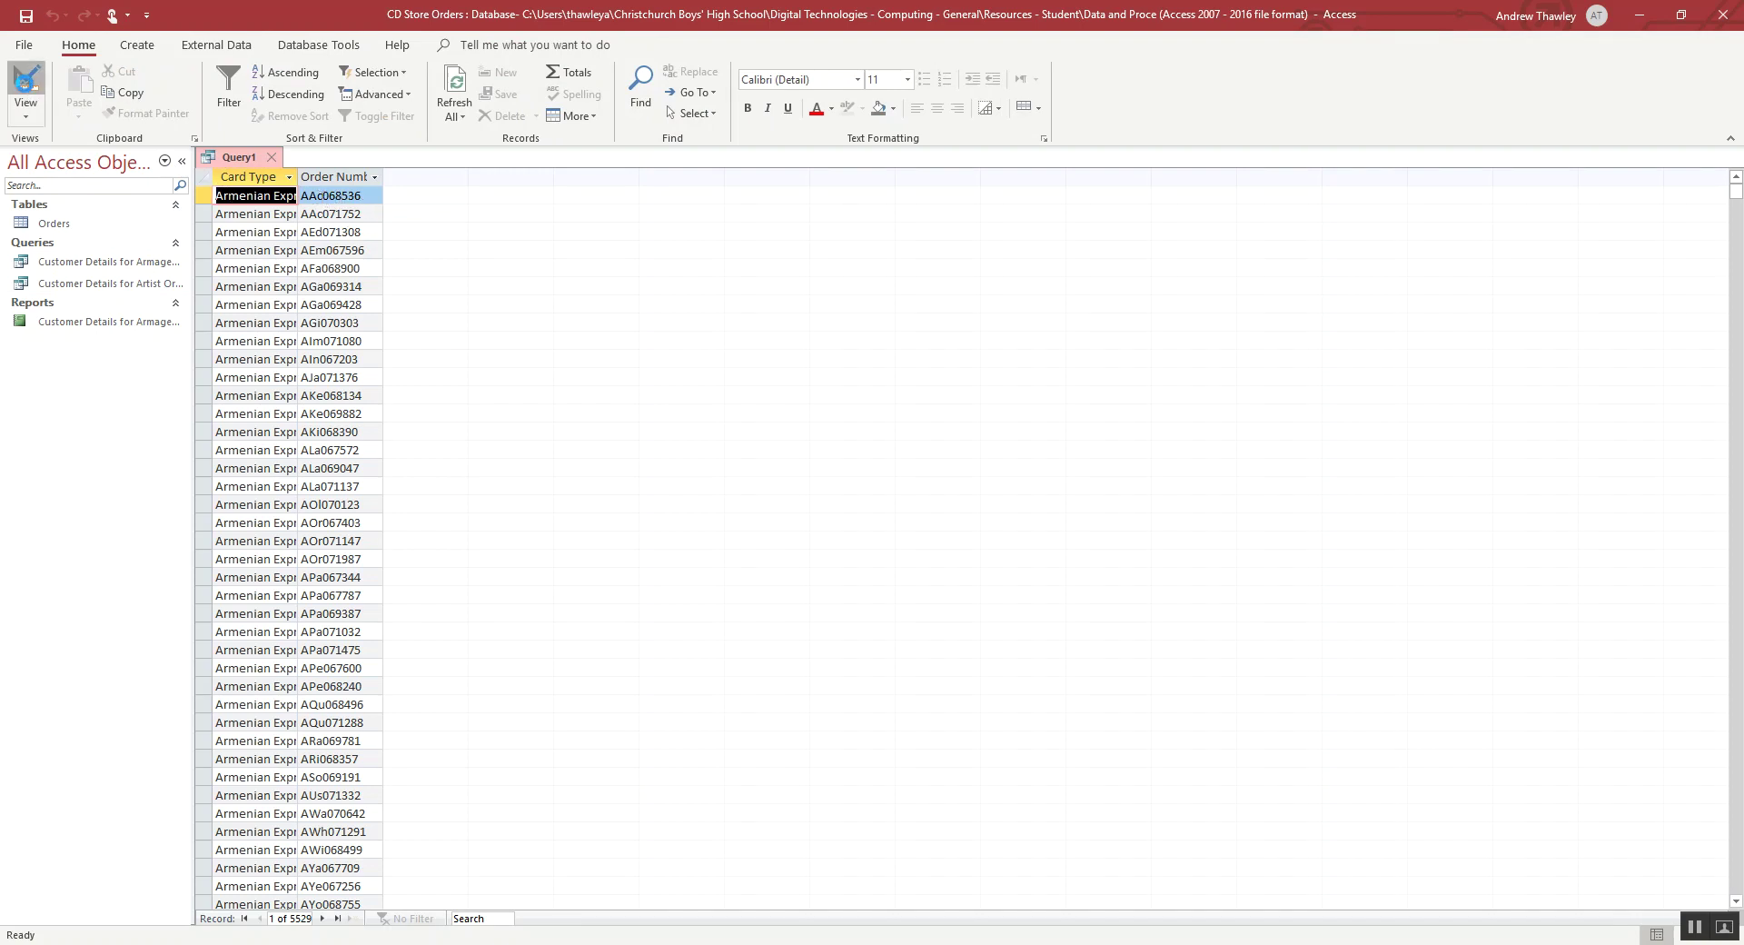
click(26, 86)
click(418, 773)
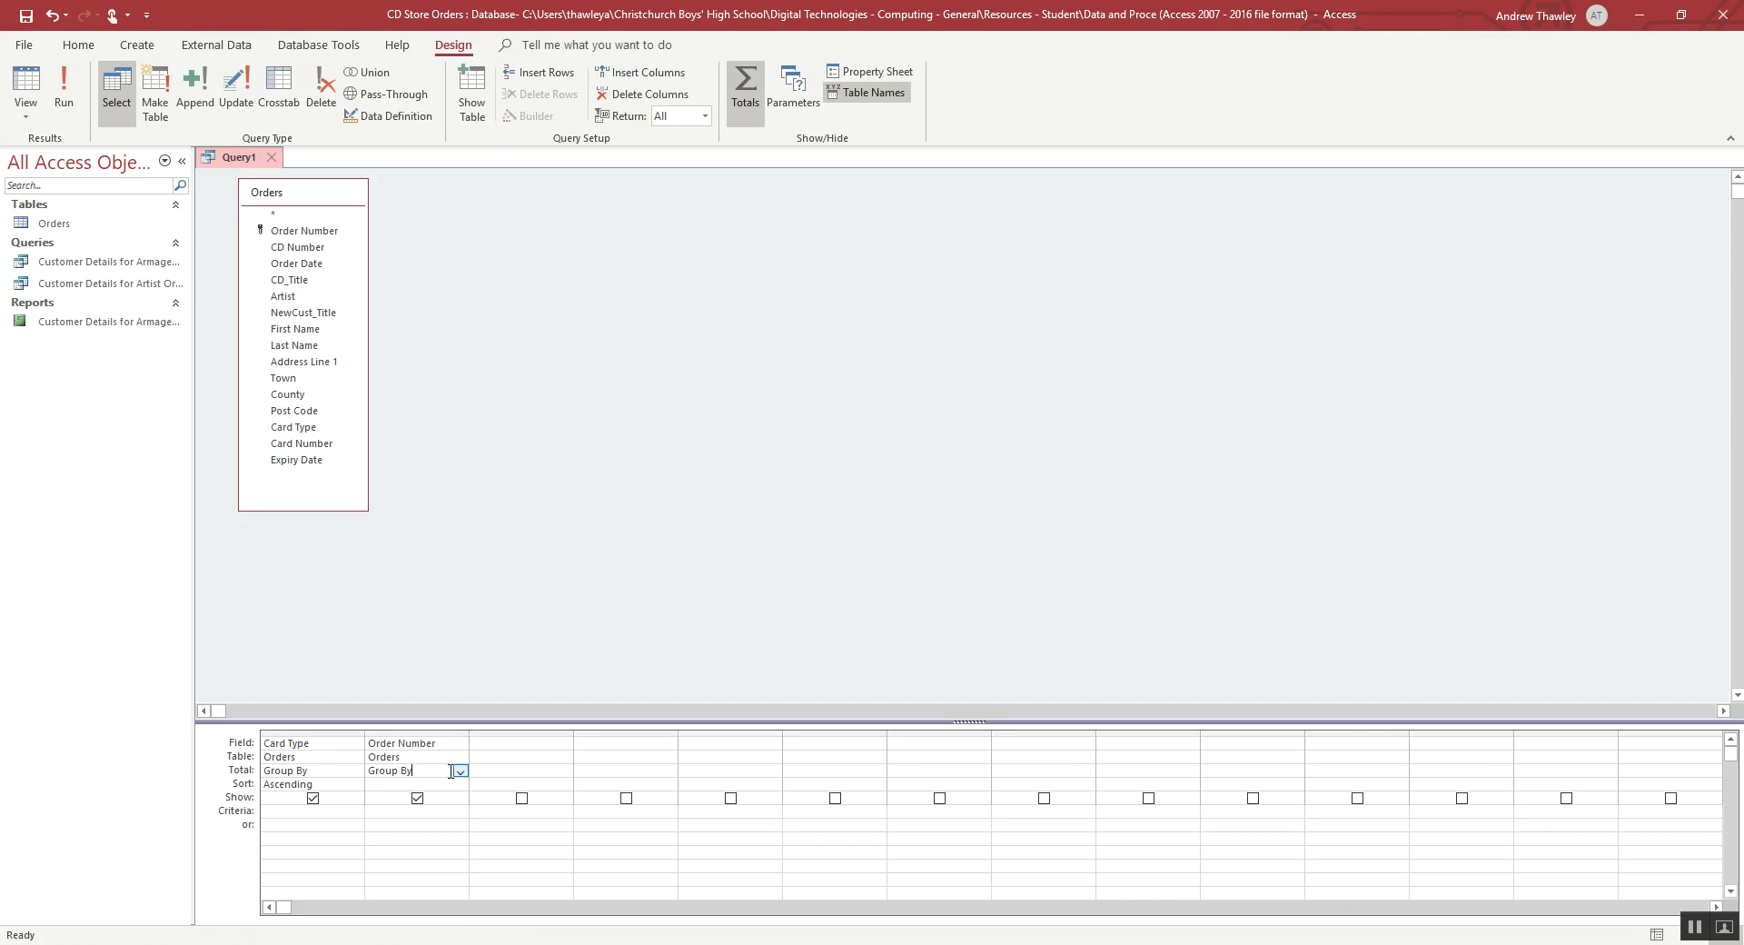
Set Order Number's Total to Count and run it, giving five totals like VISA 2220
click(458, 771)
click(414, 851)
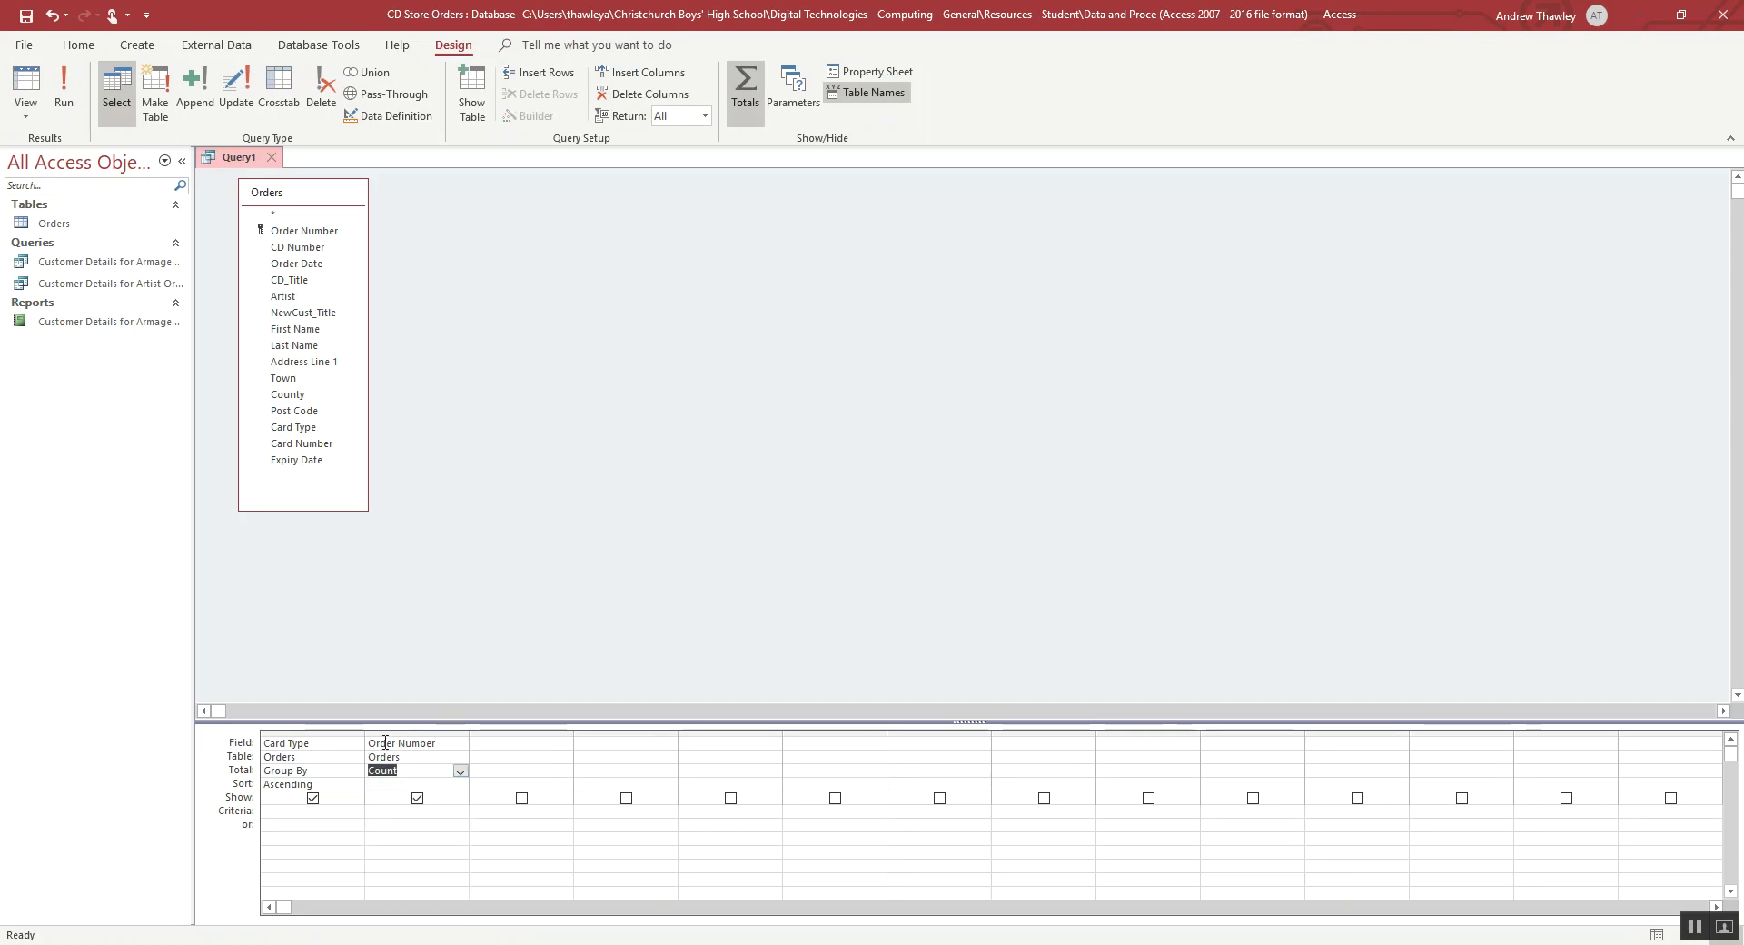
click(303, 732)
click(309, 743)
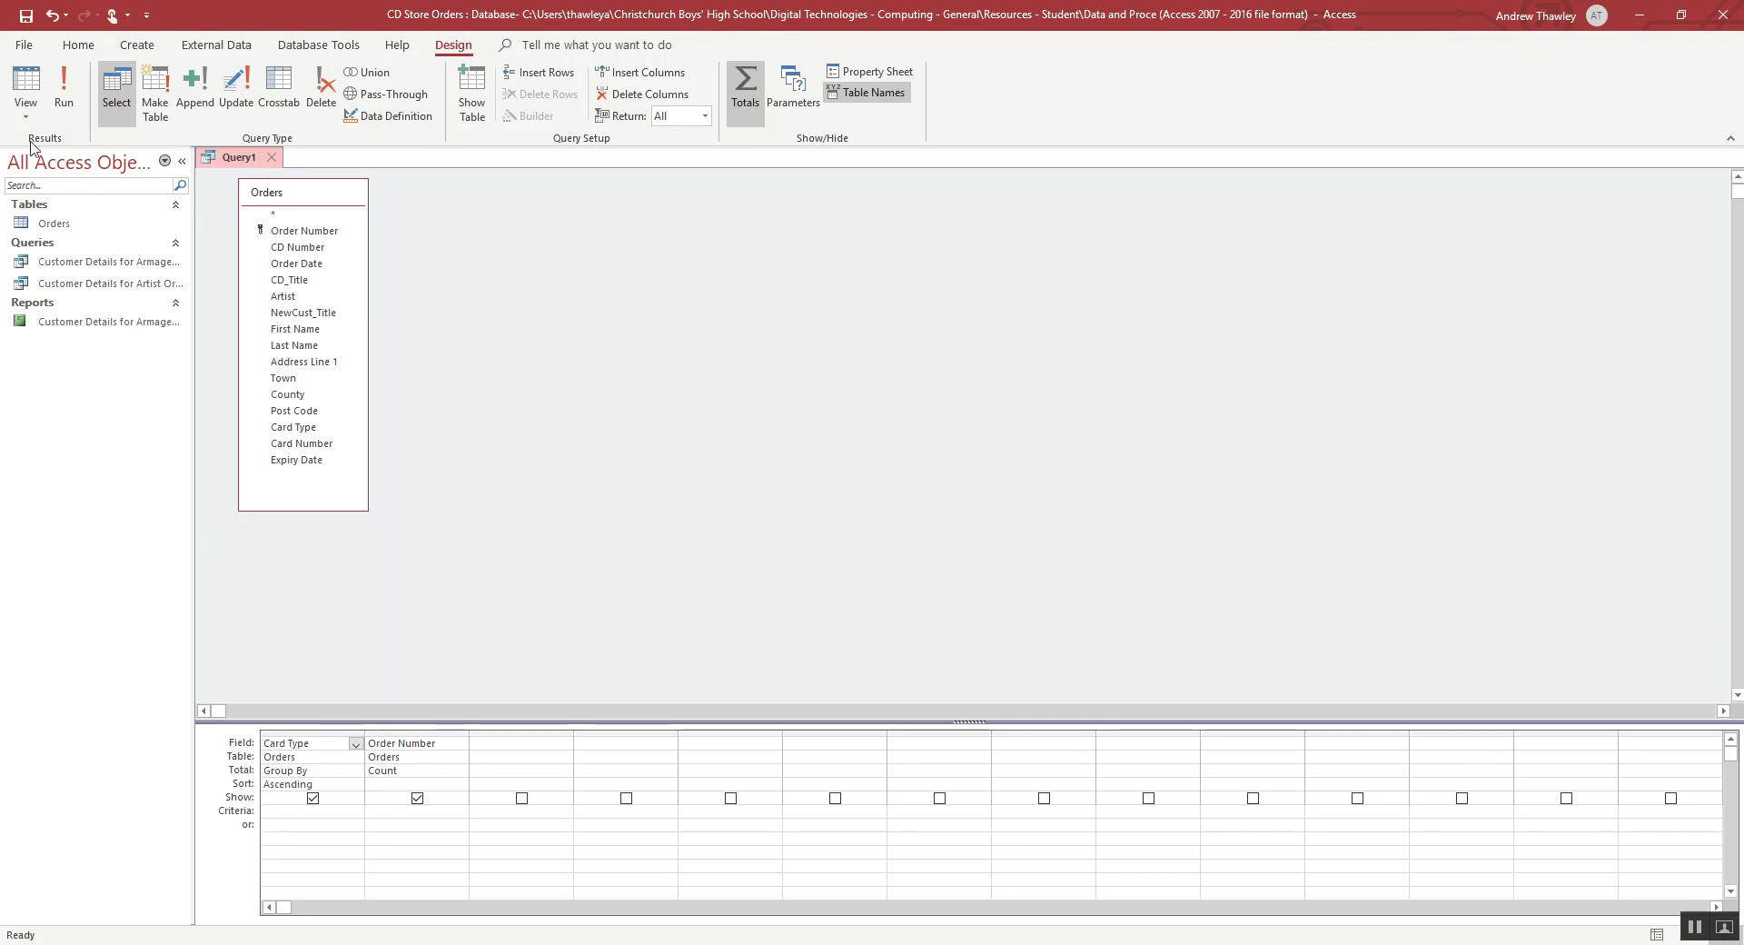
click(26, 88)
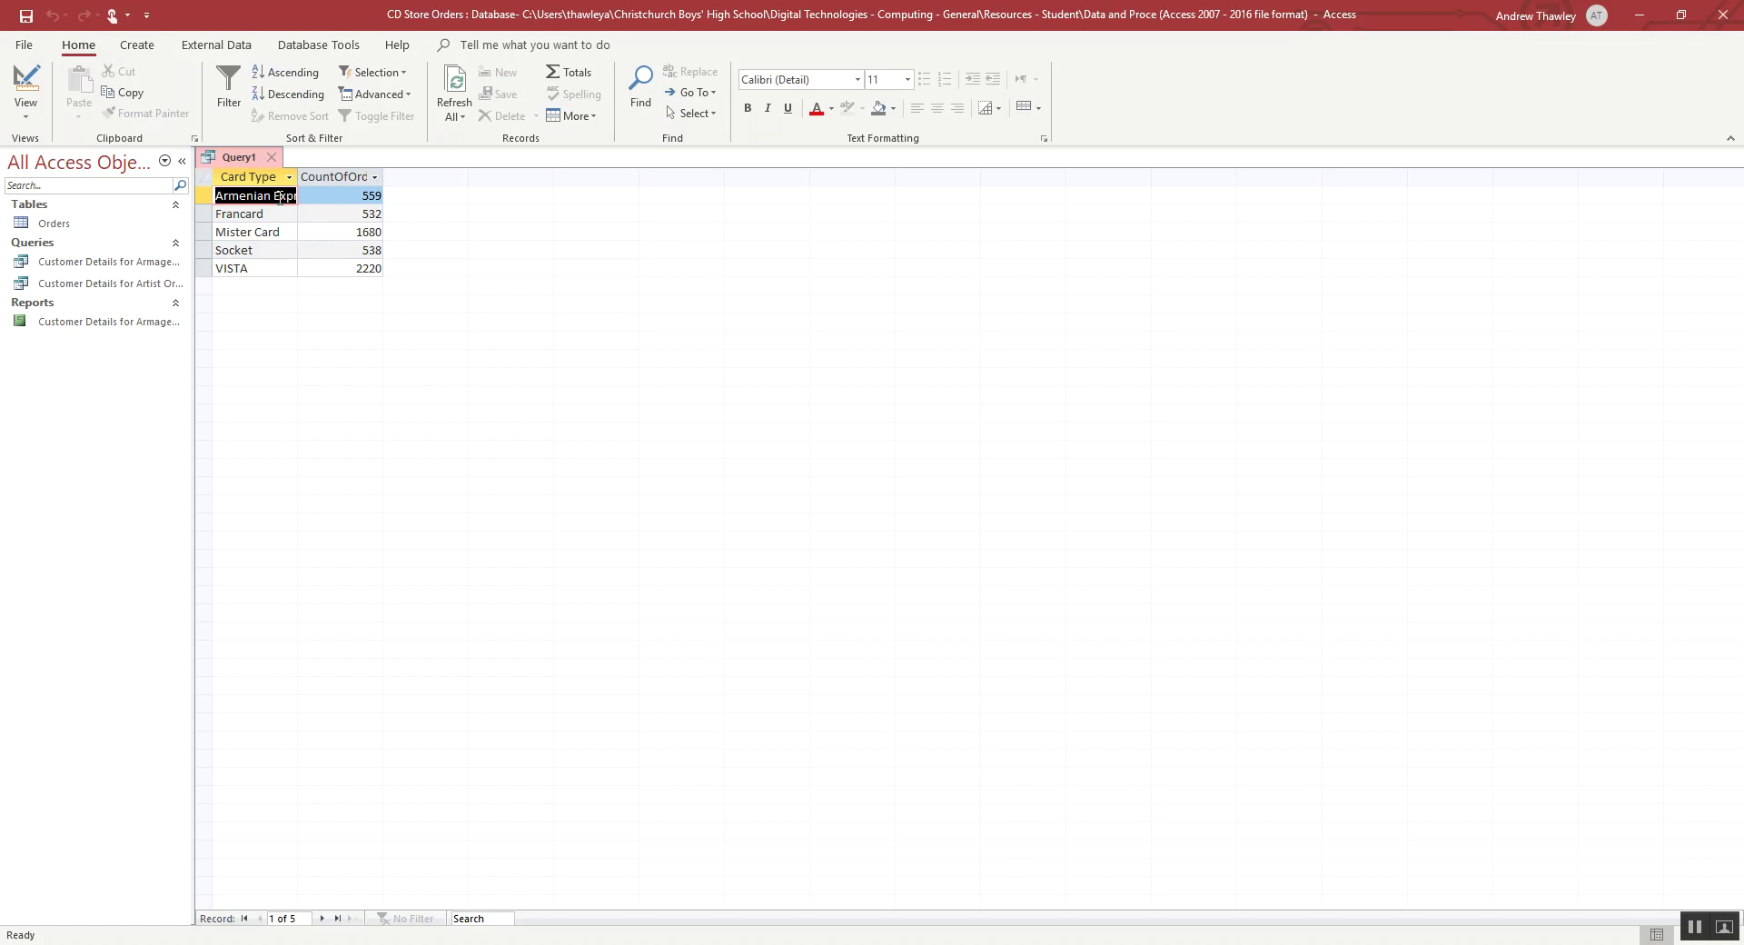
Select all five card-type count rows, from Armenian Express 559 to VISA 2220
click(359, 262)
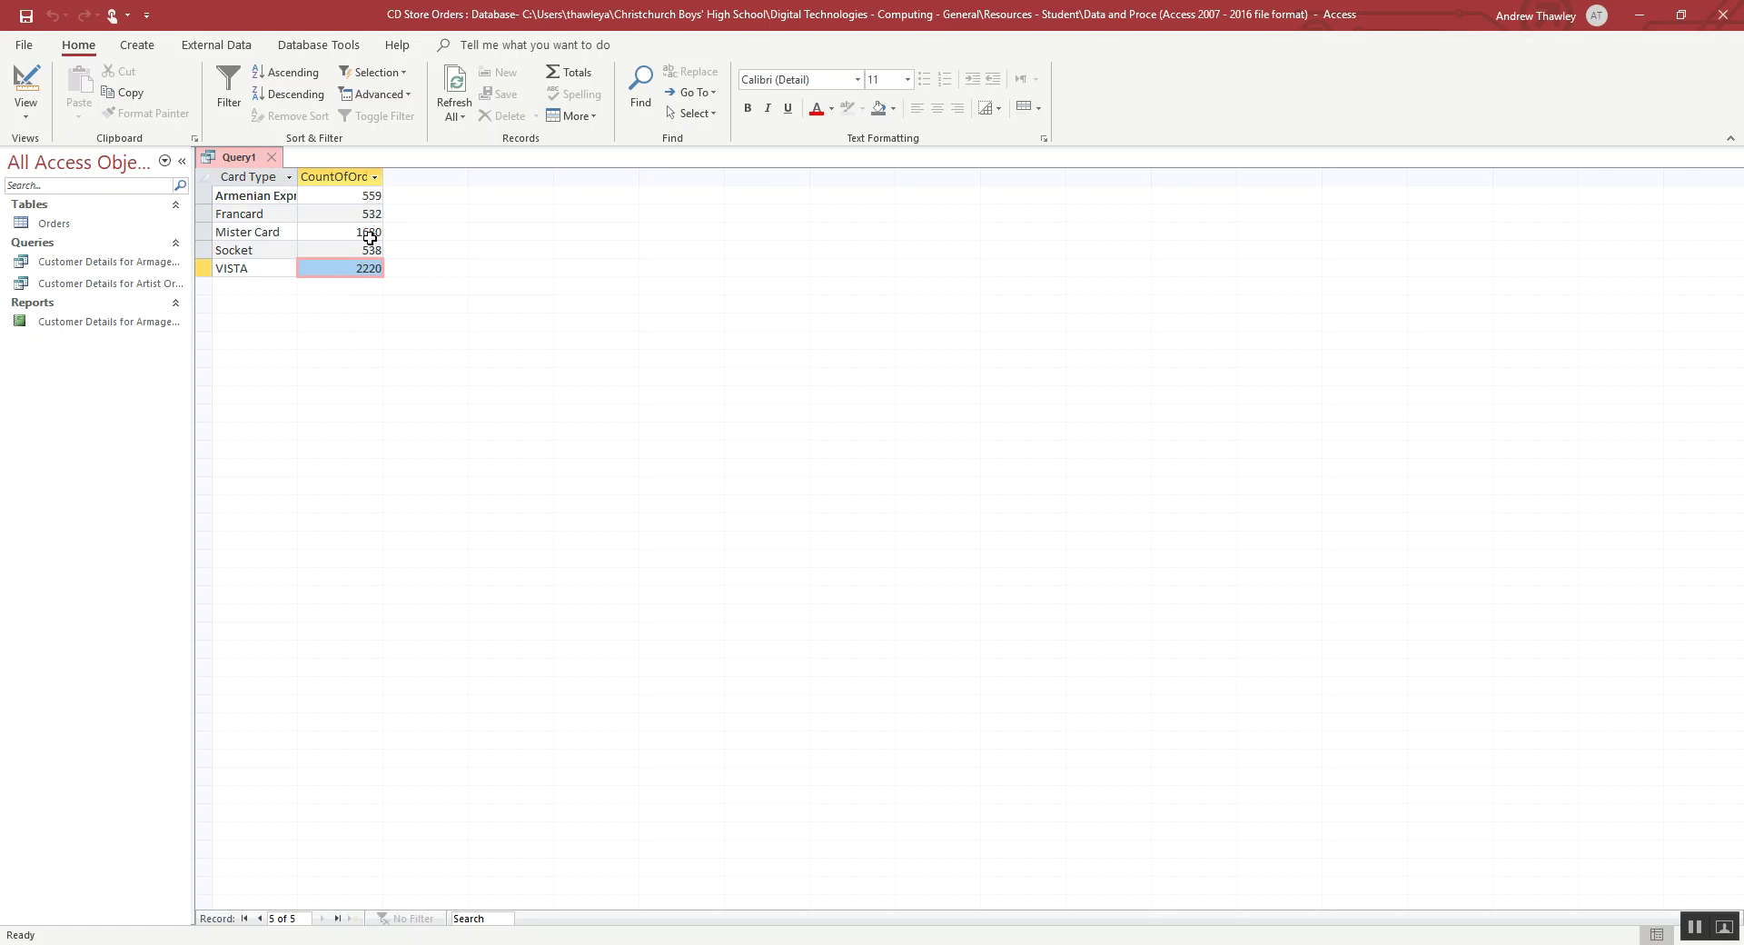
click(372, 250)
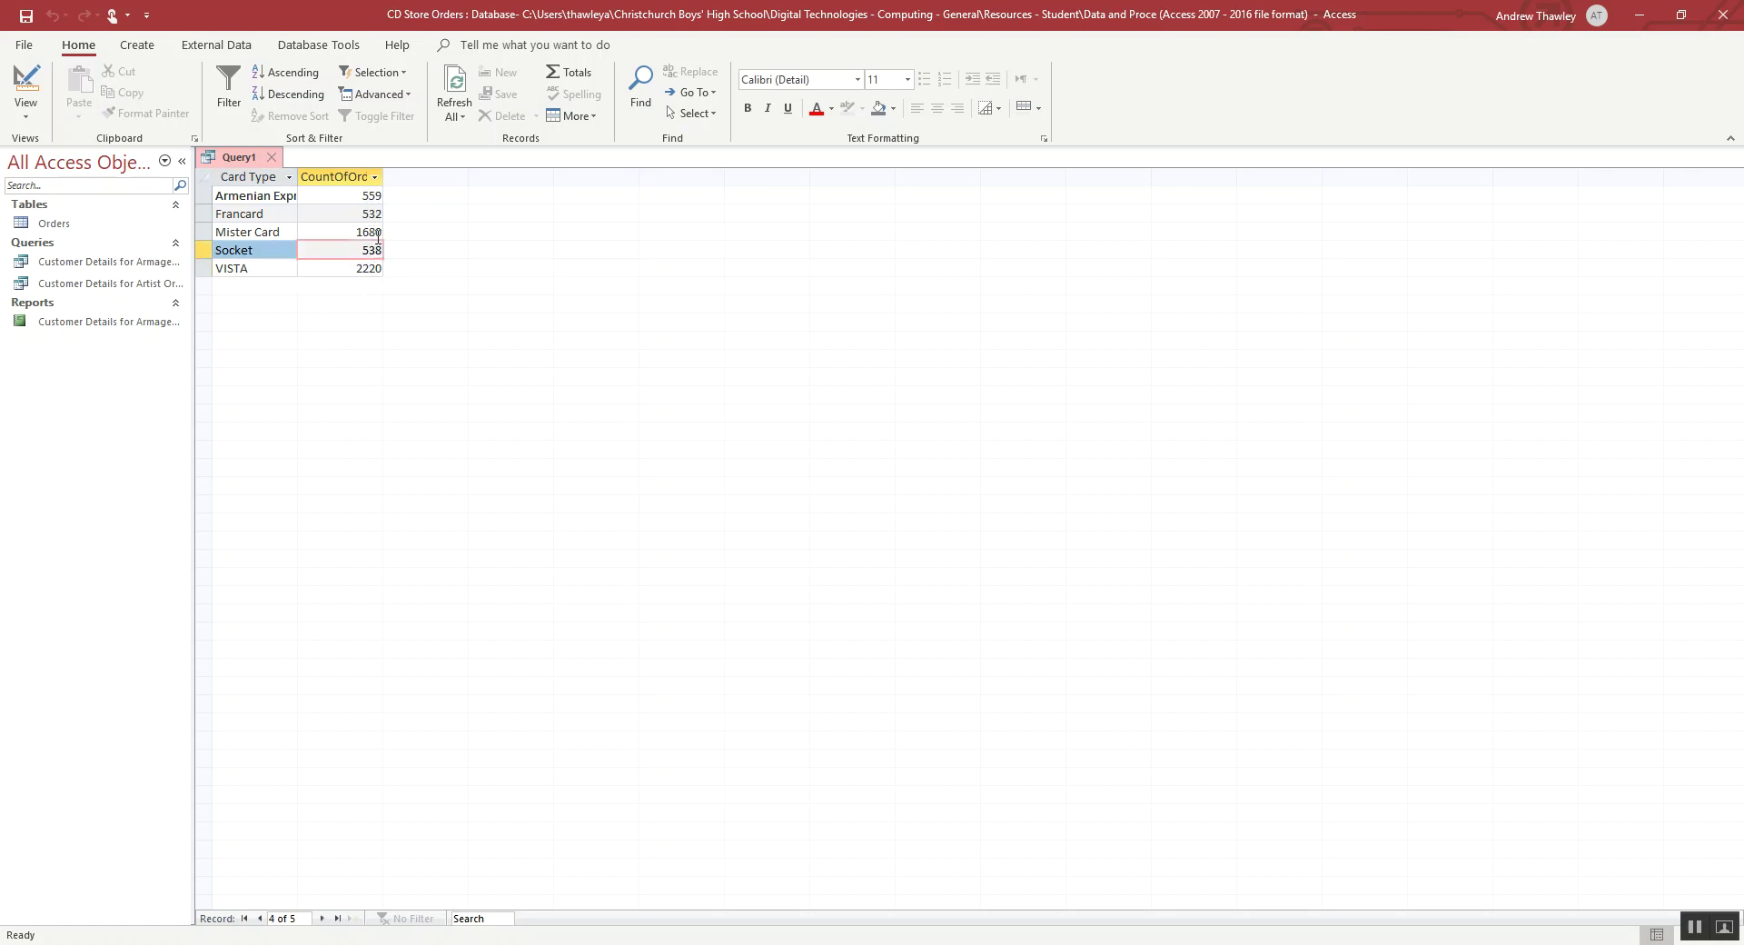
click(376, 232)
click(203, 232)
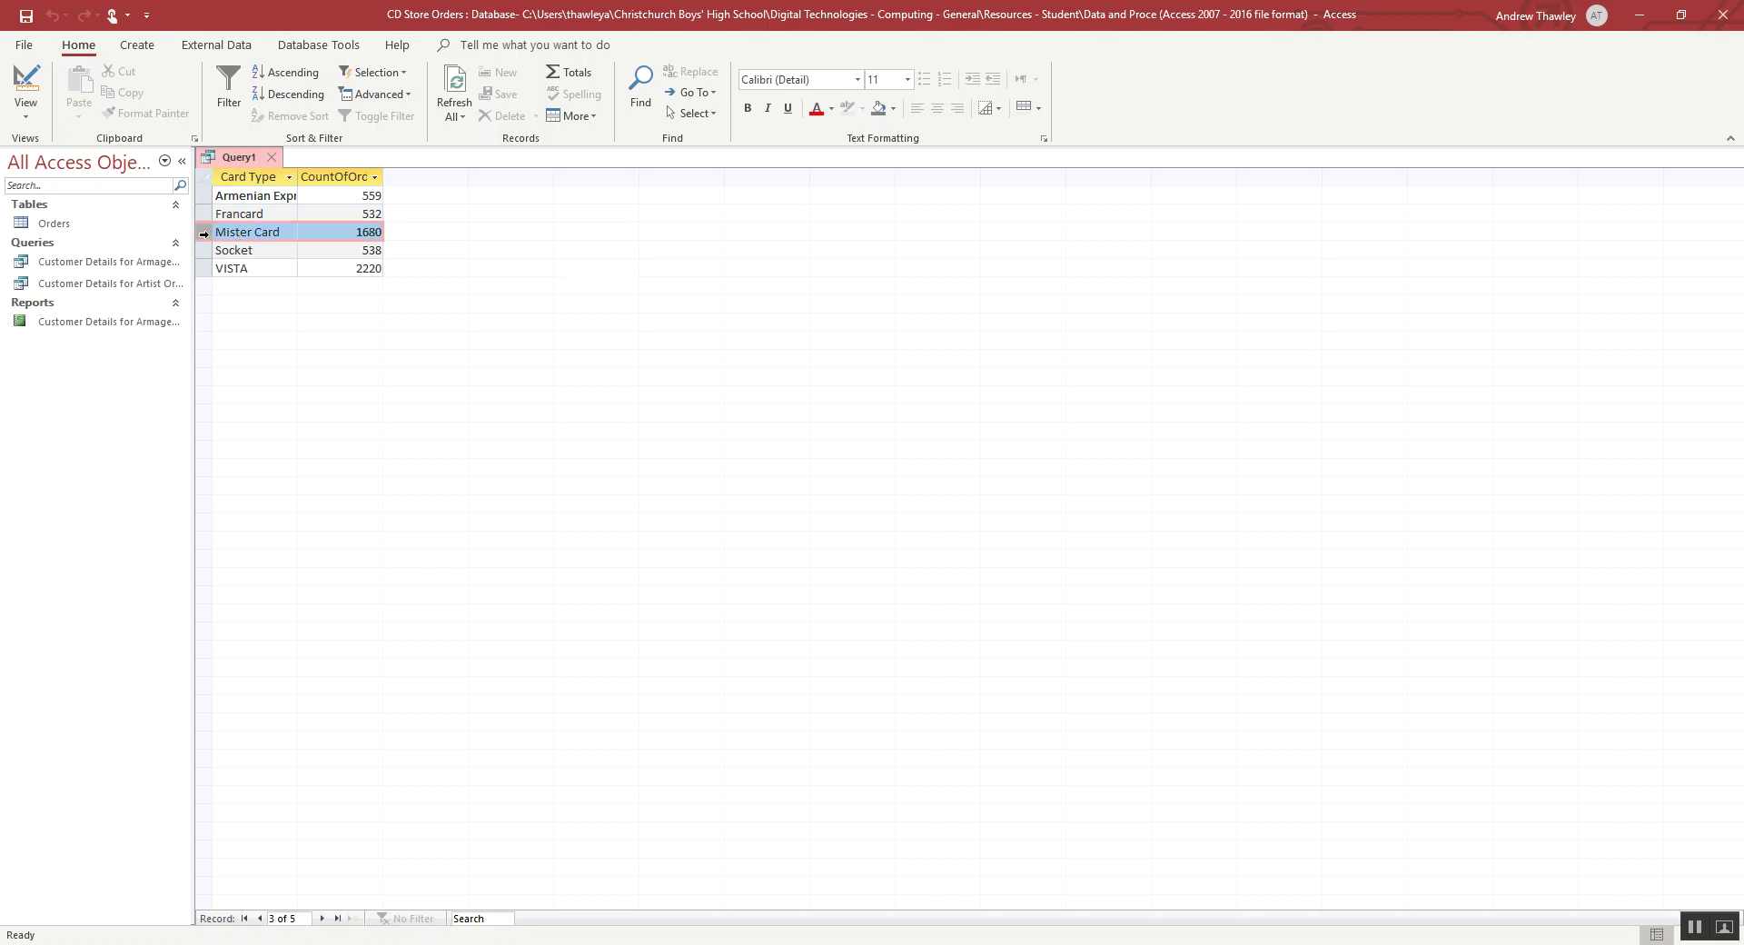
click(206, 268)
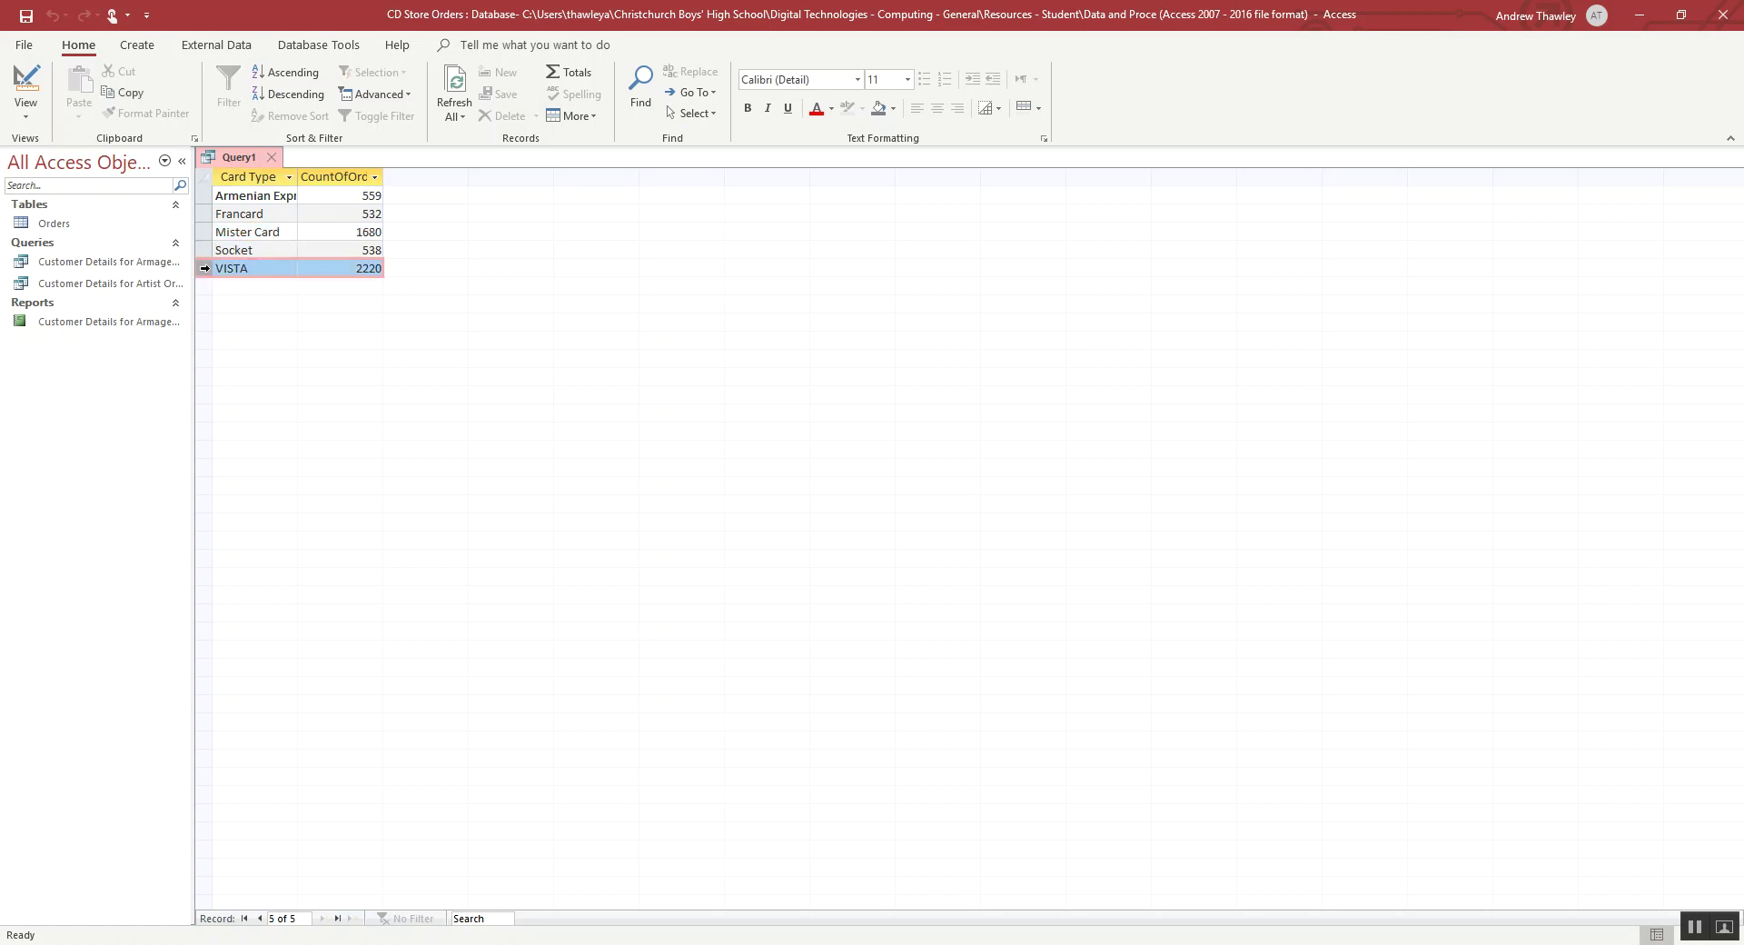
click(369, 268)
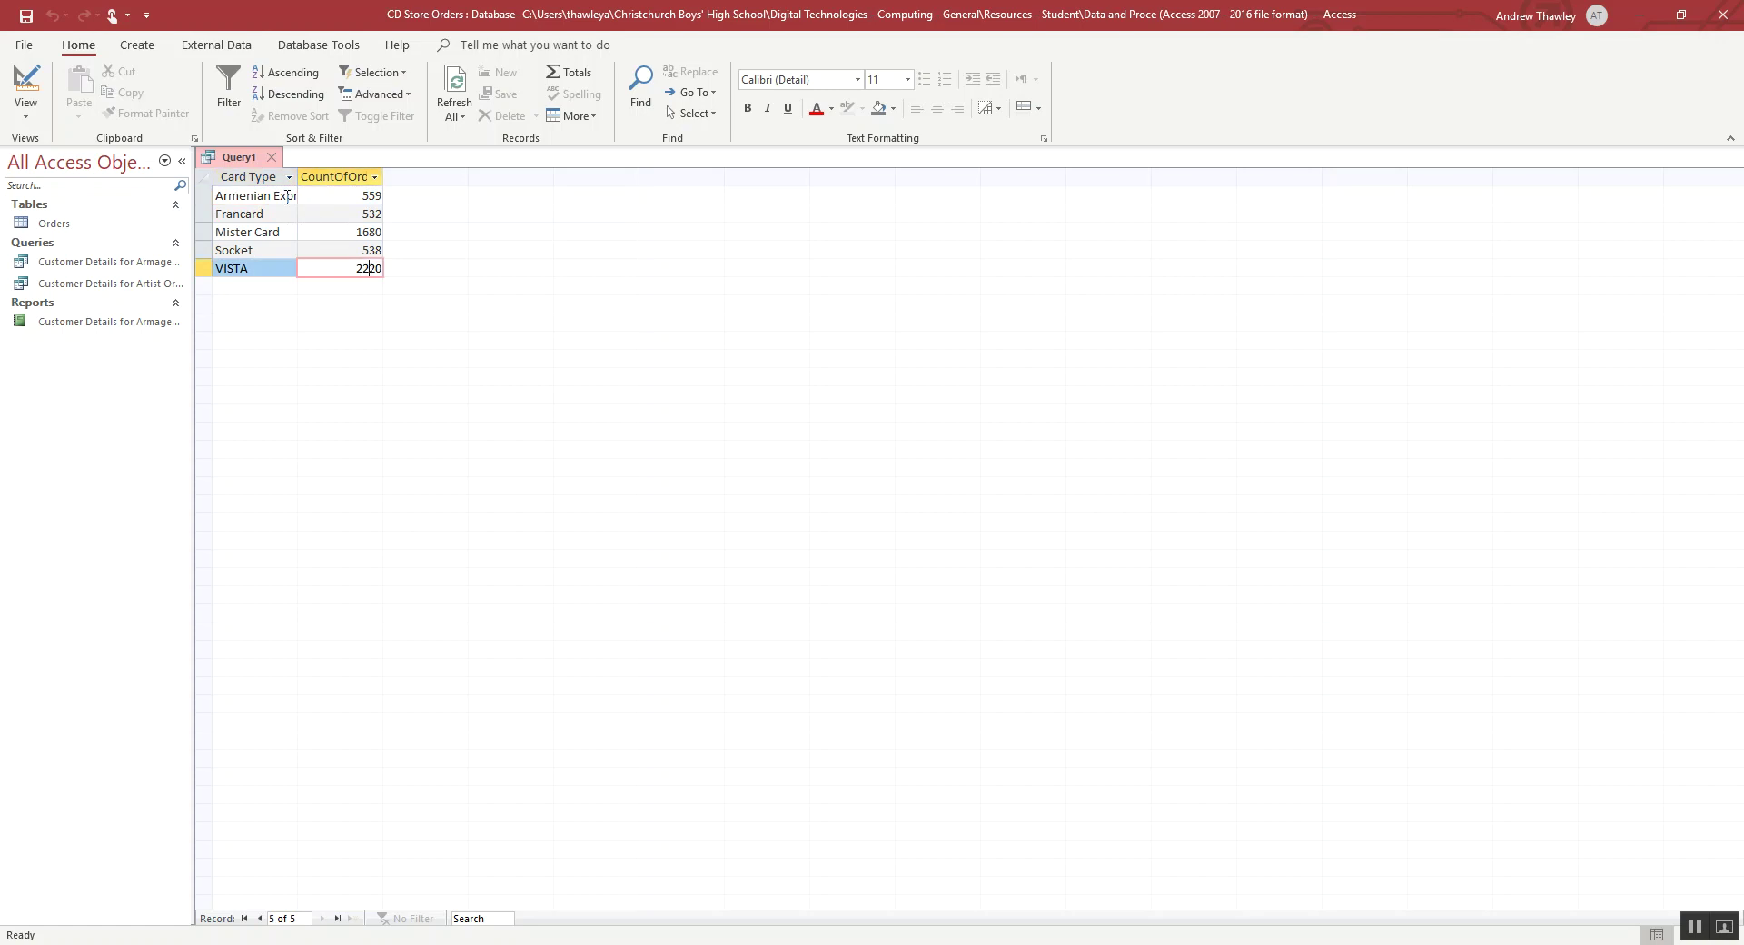
click(199, 179)
Launch Excel and create a blank workbook
key(super)
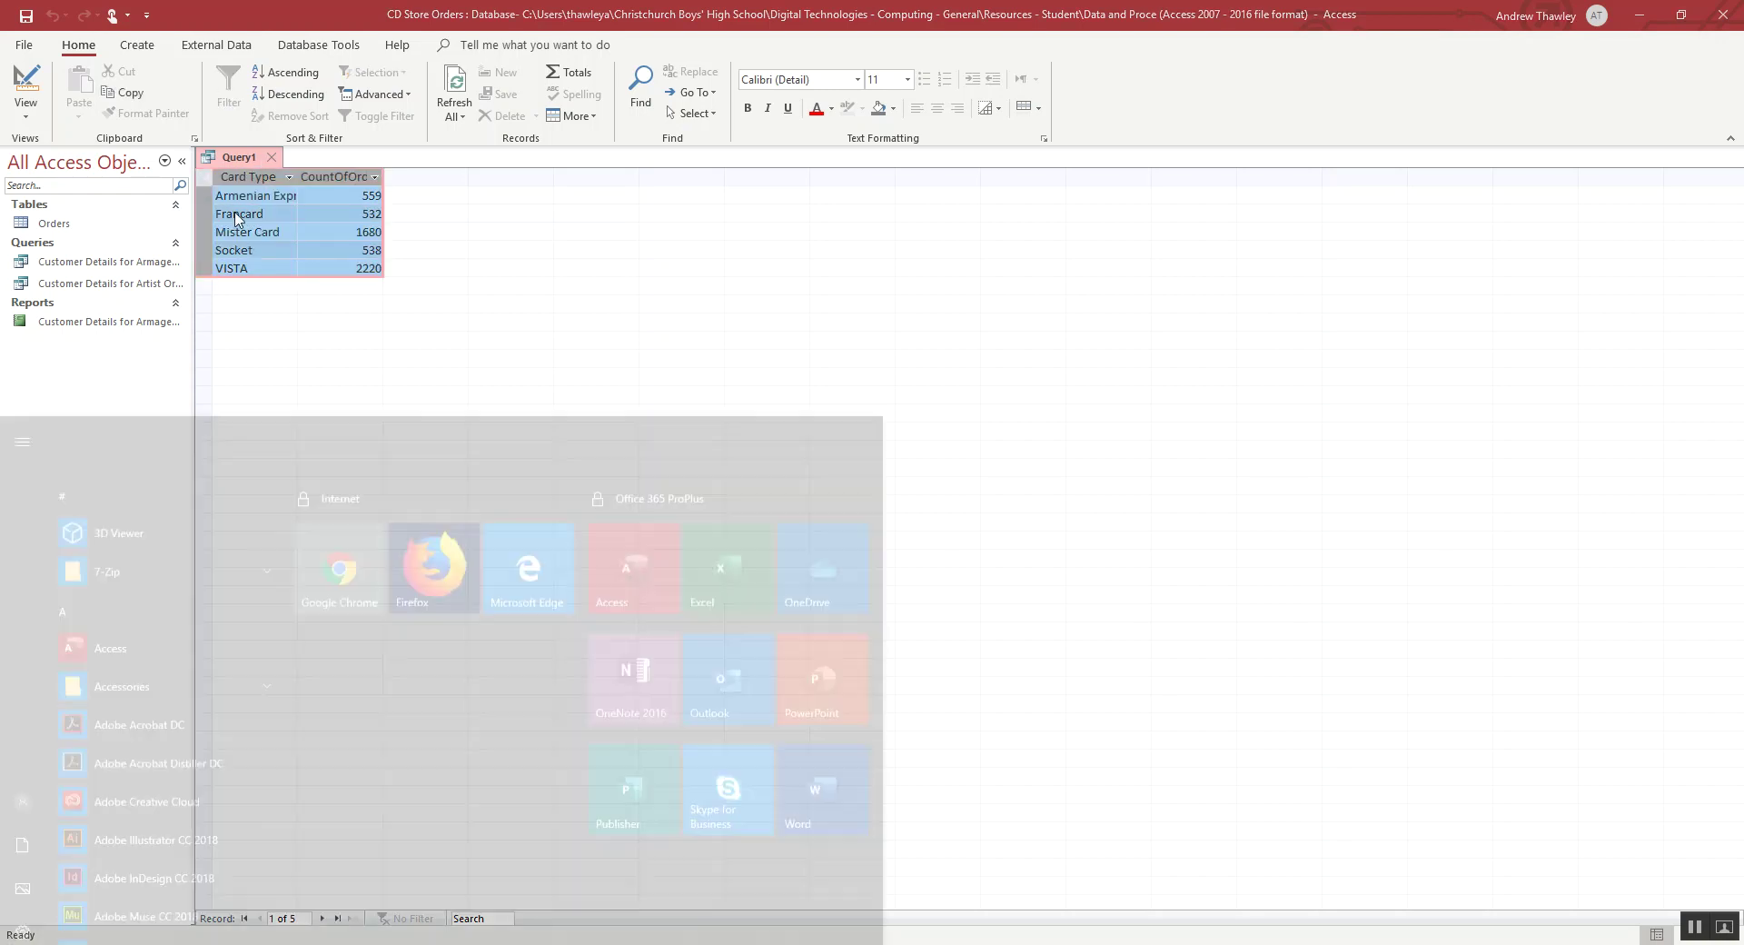
text(excel)
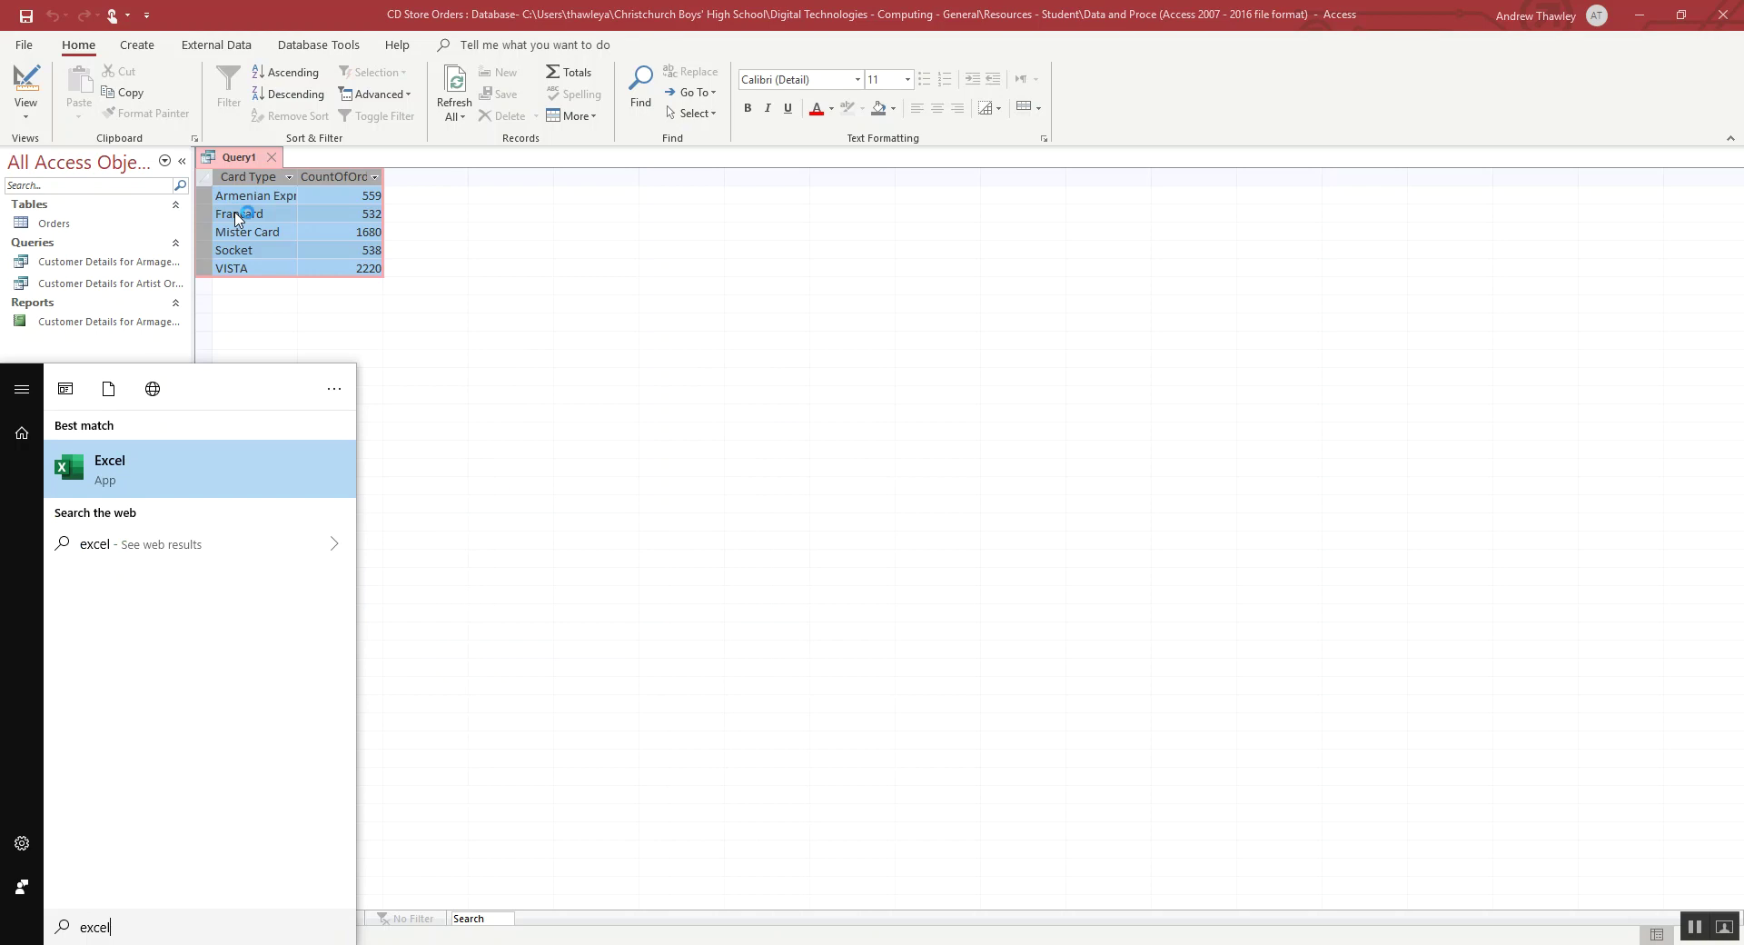
key(Return)
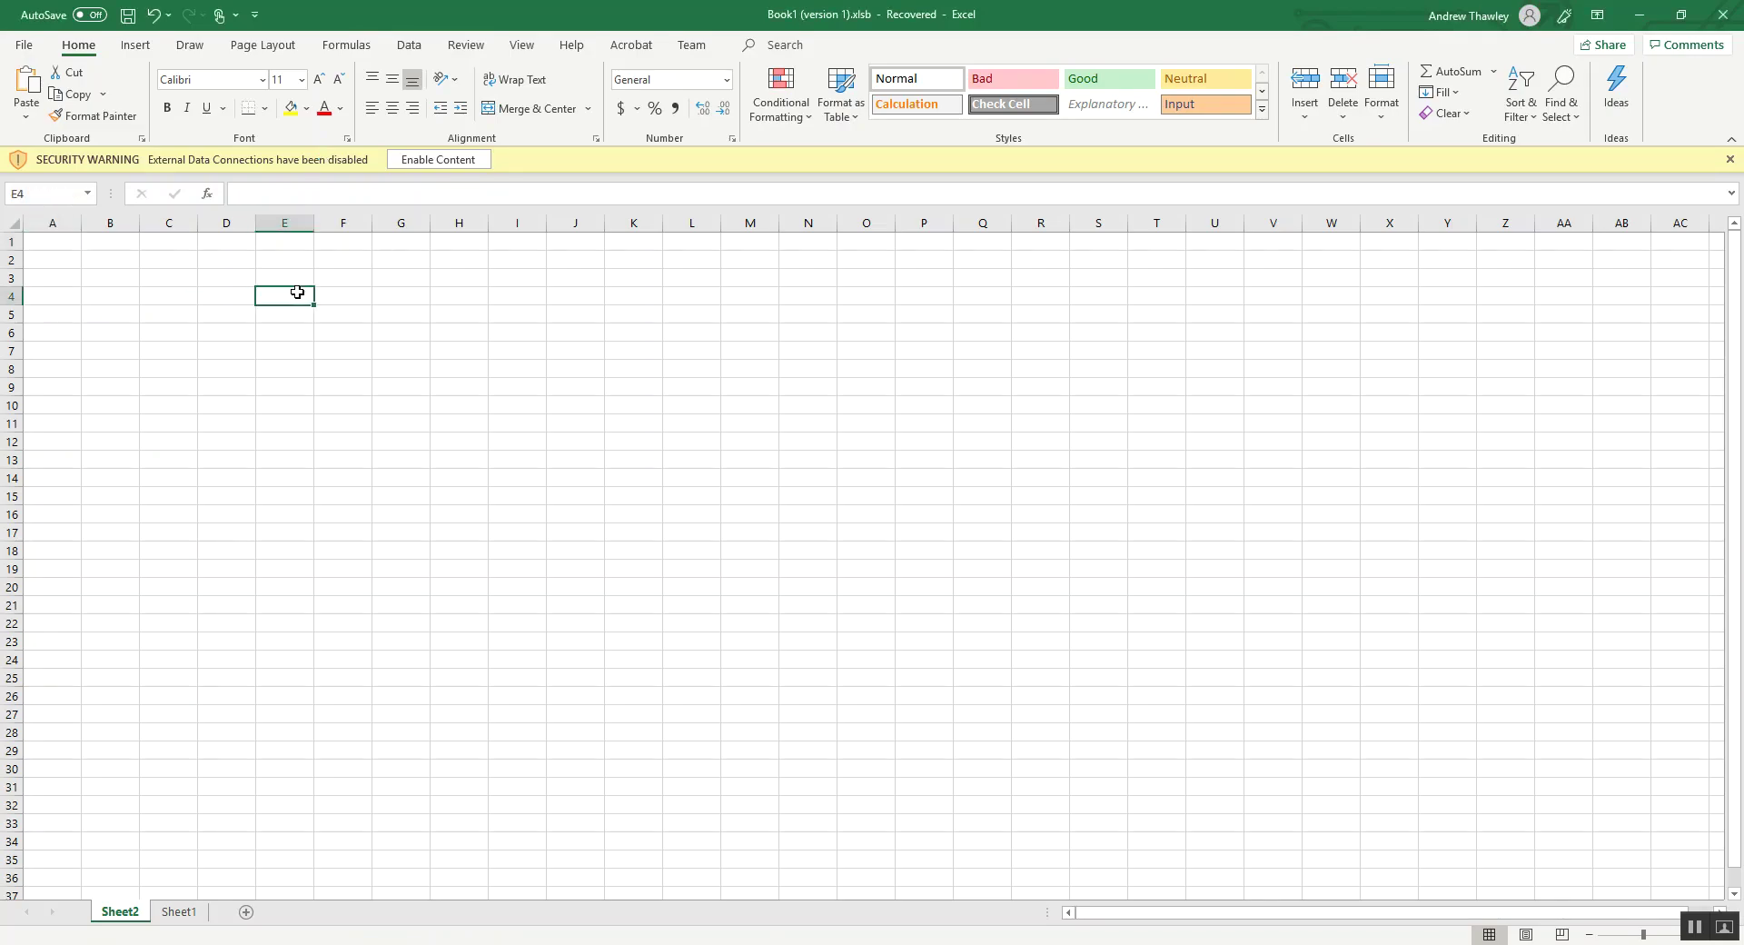
key(ctrl+v)
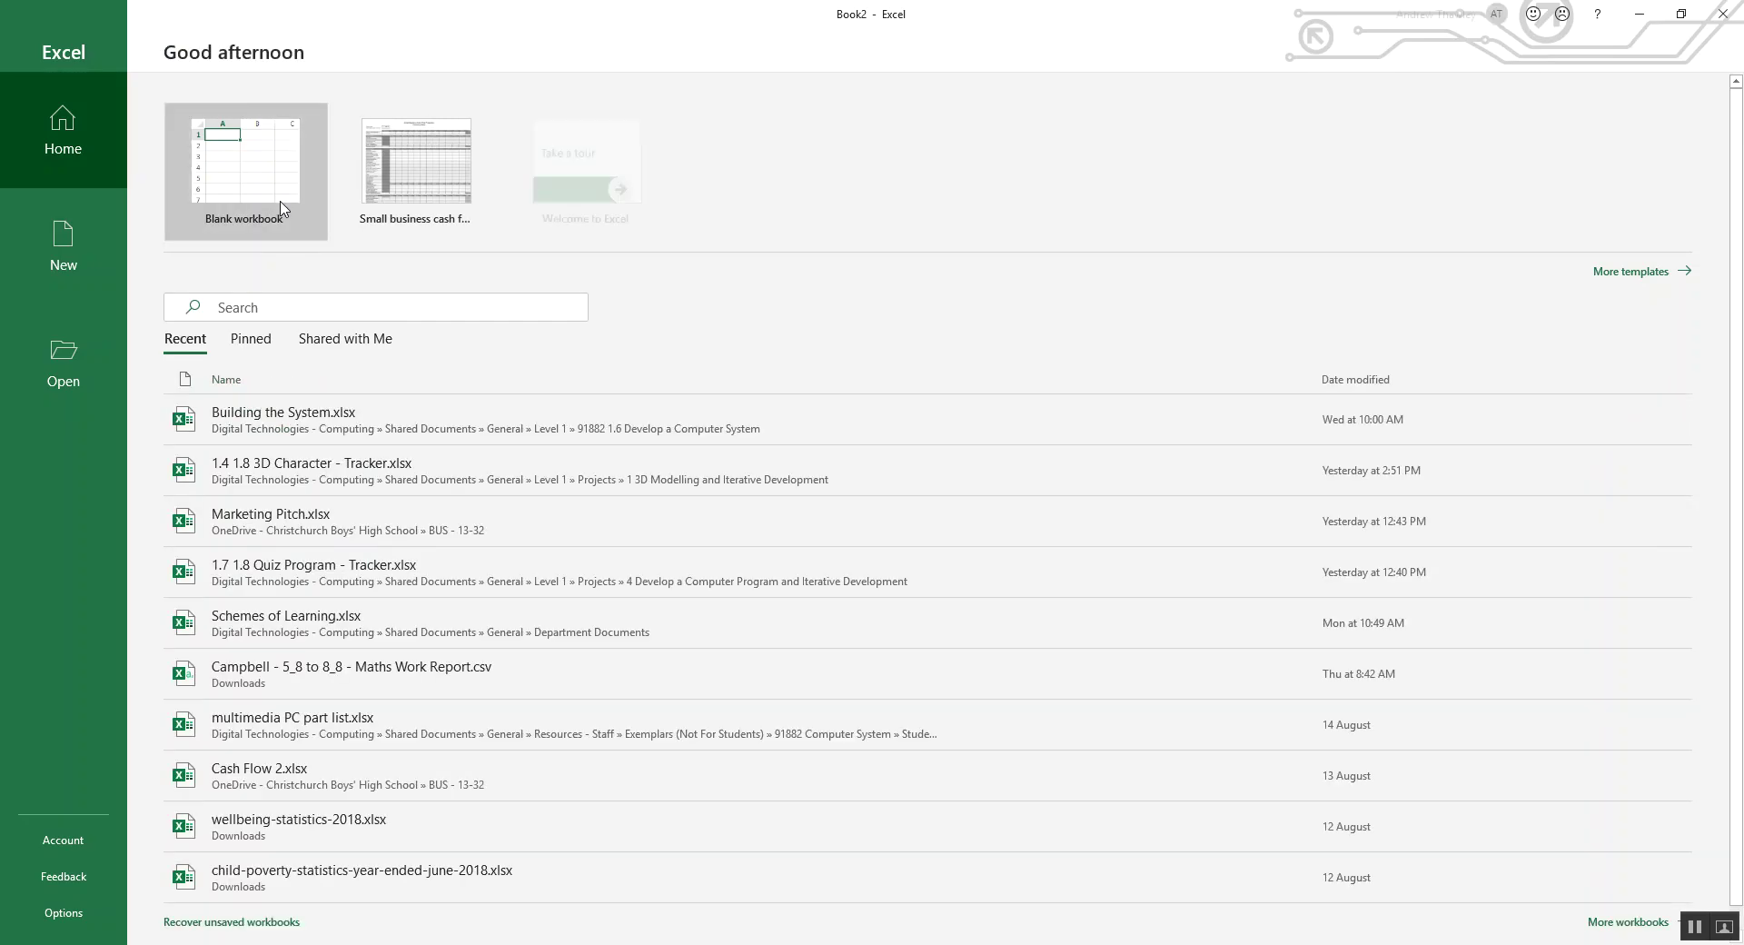
click(280, 208)
Paste the card-type counts into E4:F9 of the new workbook
click(283, 275)
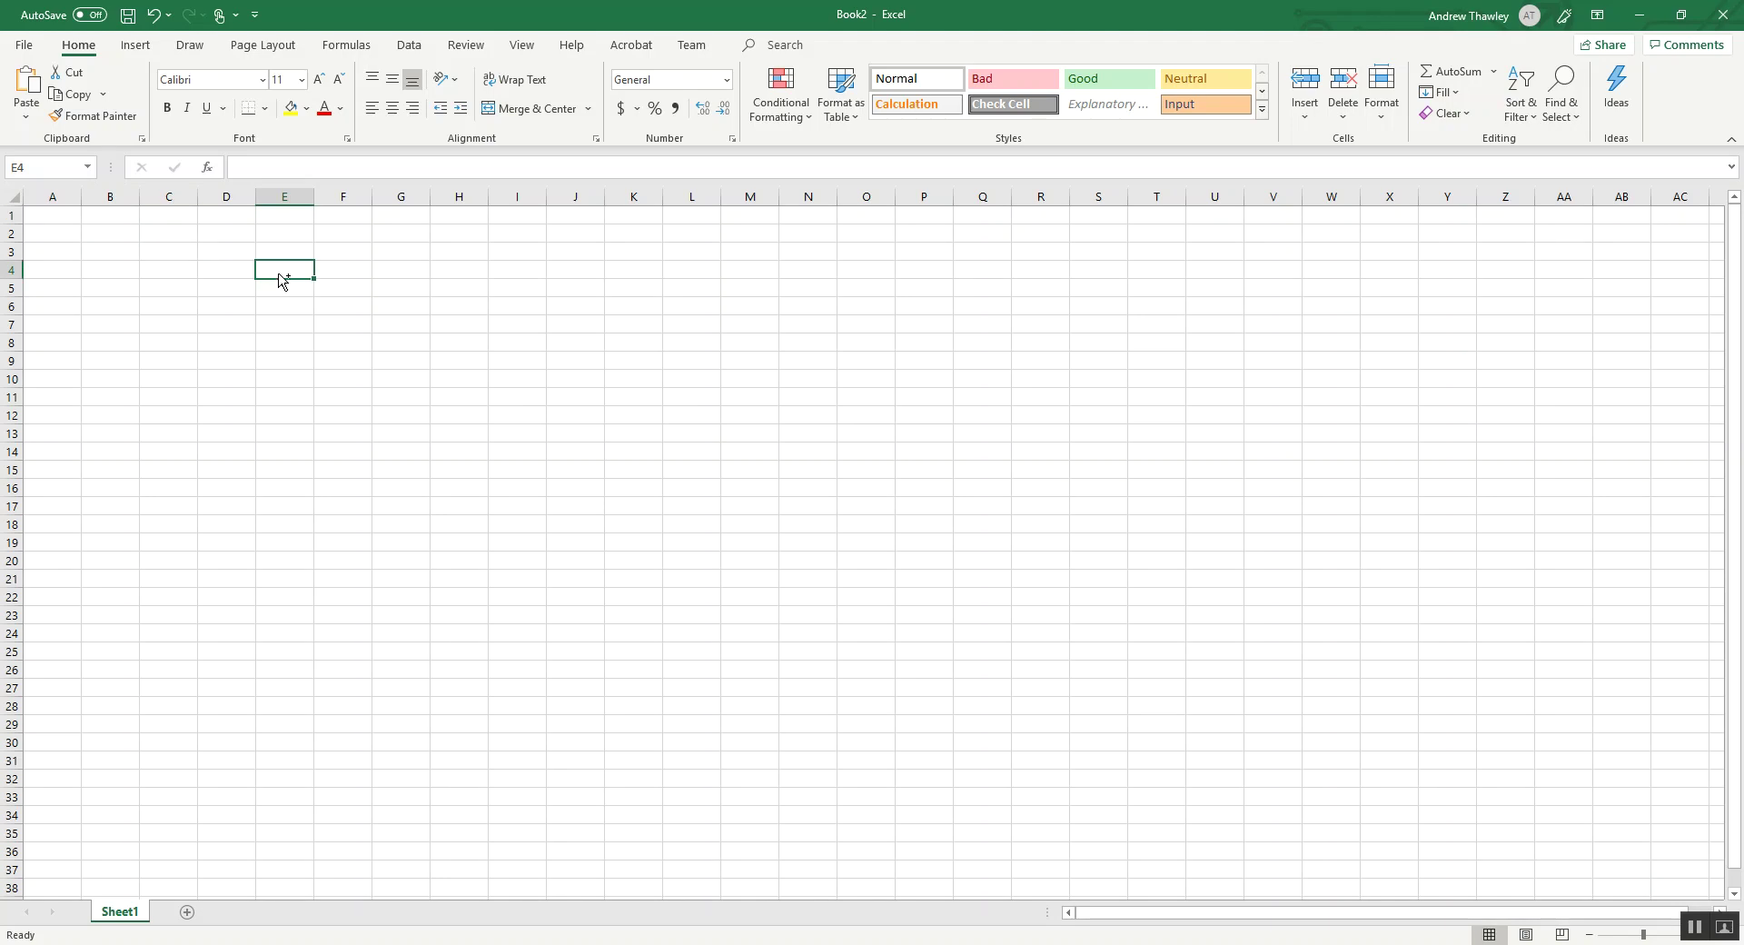
text(Card Type	CountOfOrder Number Armenian Express	559 Francard	532 Mister Card	1680 Socket	538 VISTA	2220)
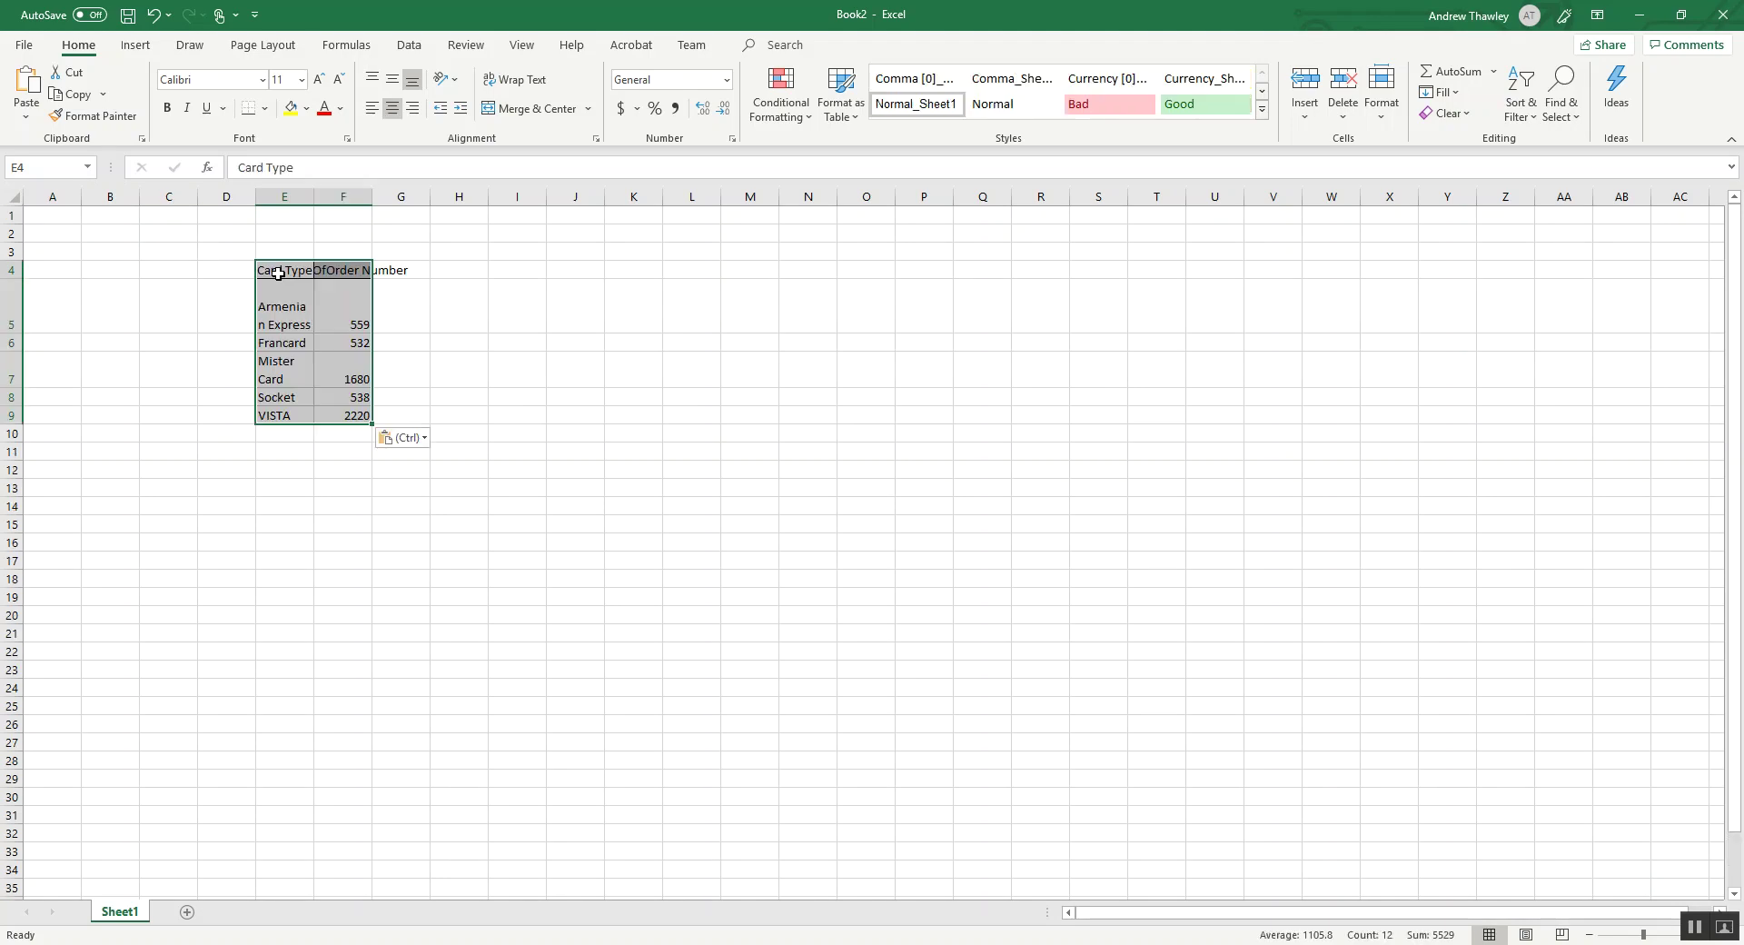
click(134, 45)
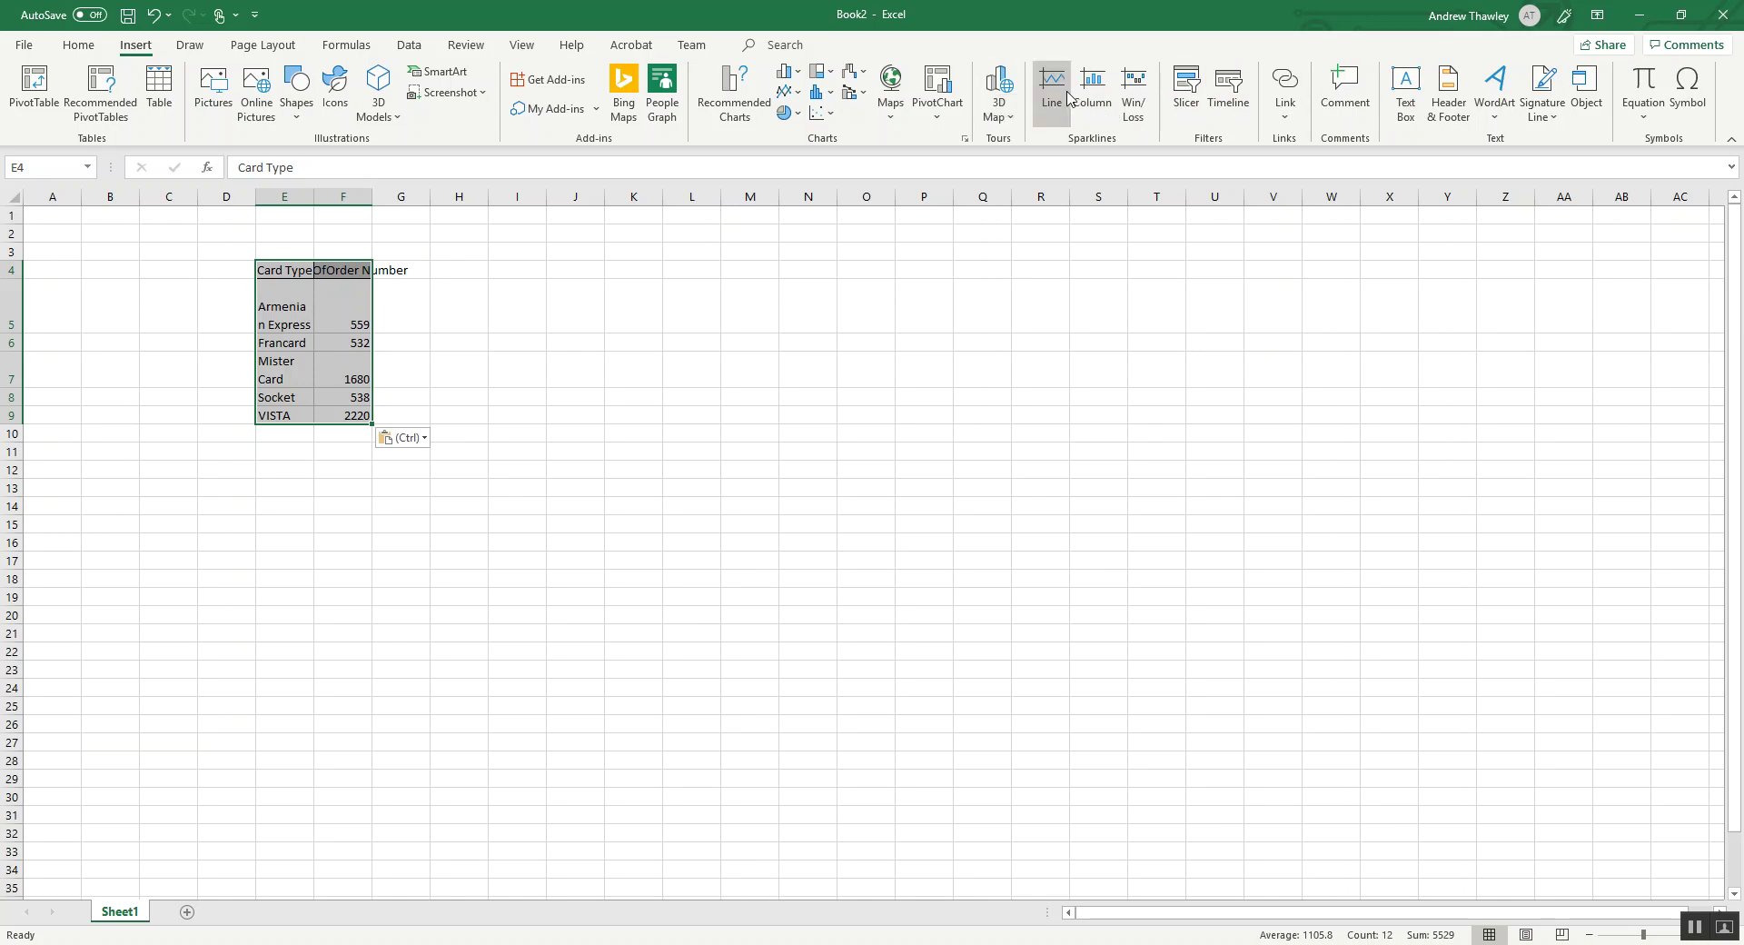
click(754, 107)
Insert a CountOfOrder Number pie chart of the five card types and close the workbook
click(677, 407)
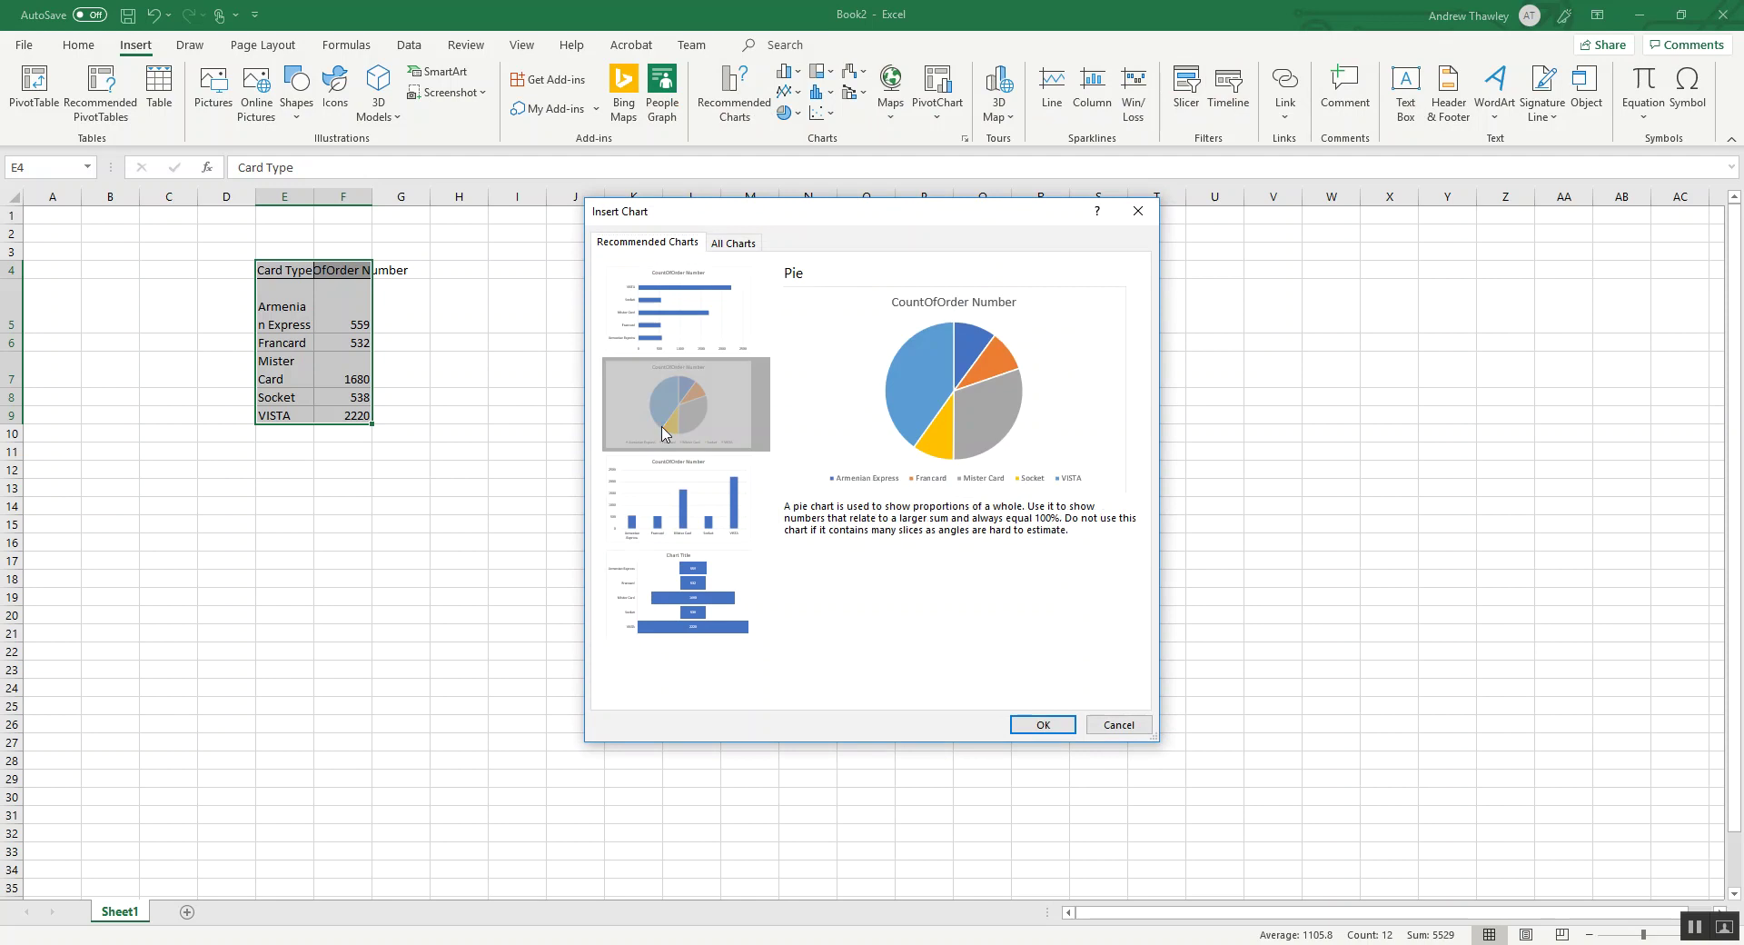
click(1042, 725)
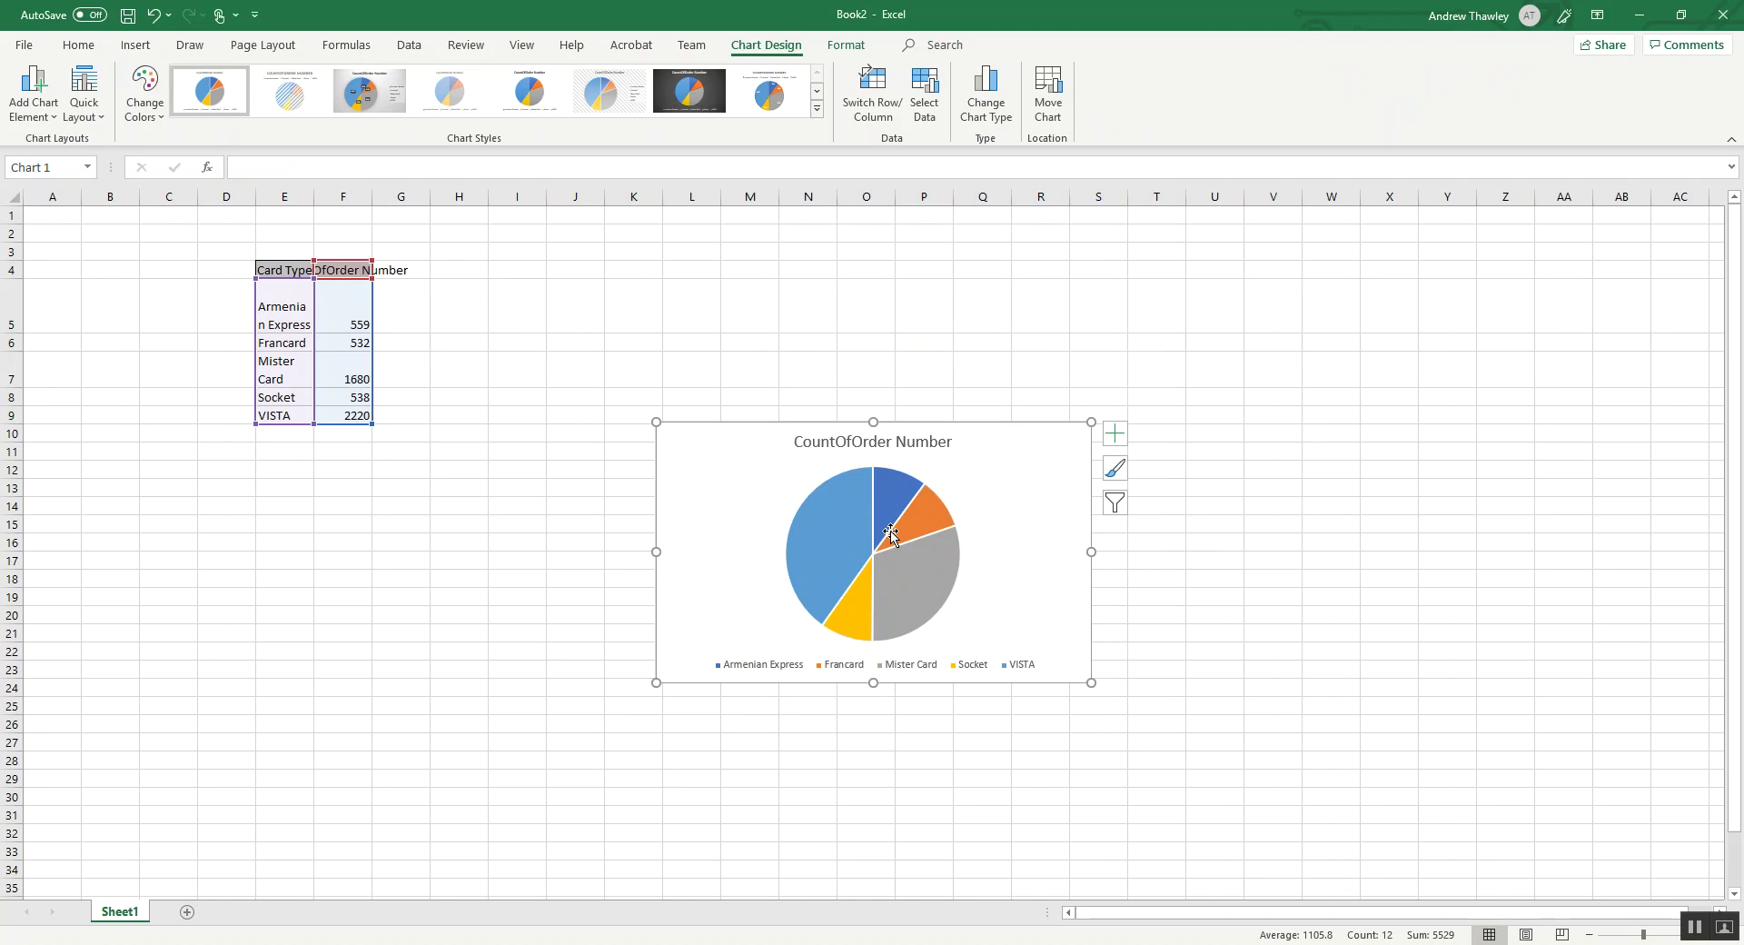
click(1723, 16)
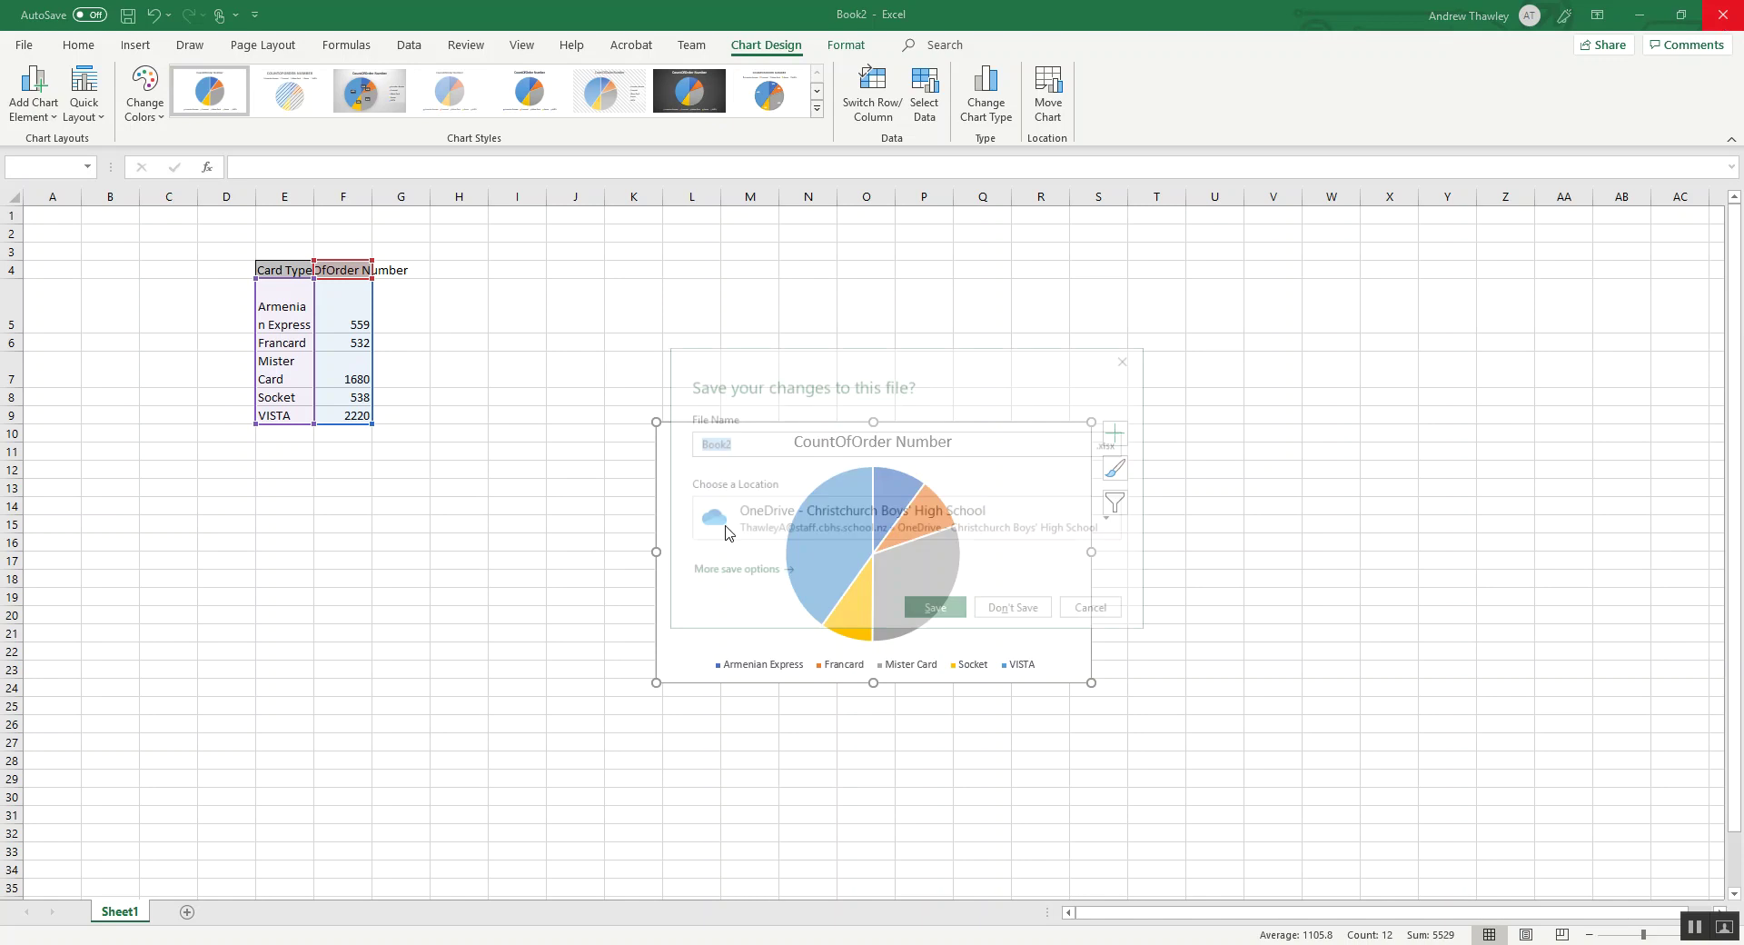
Close Book2 and the recovered Book1 workbook in Excel without saving either
click(1034, 605)
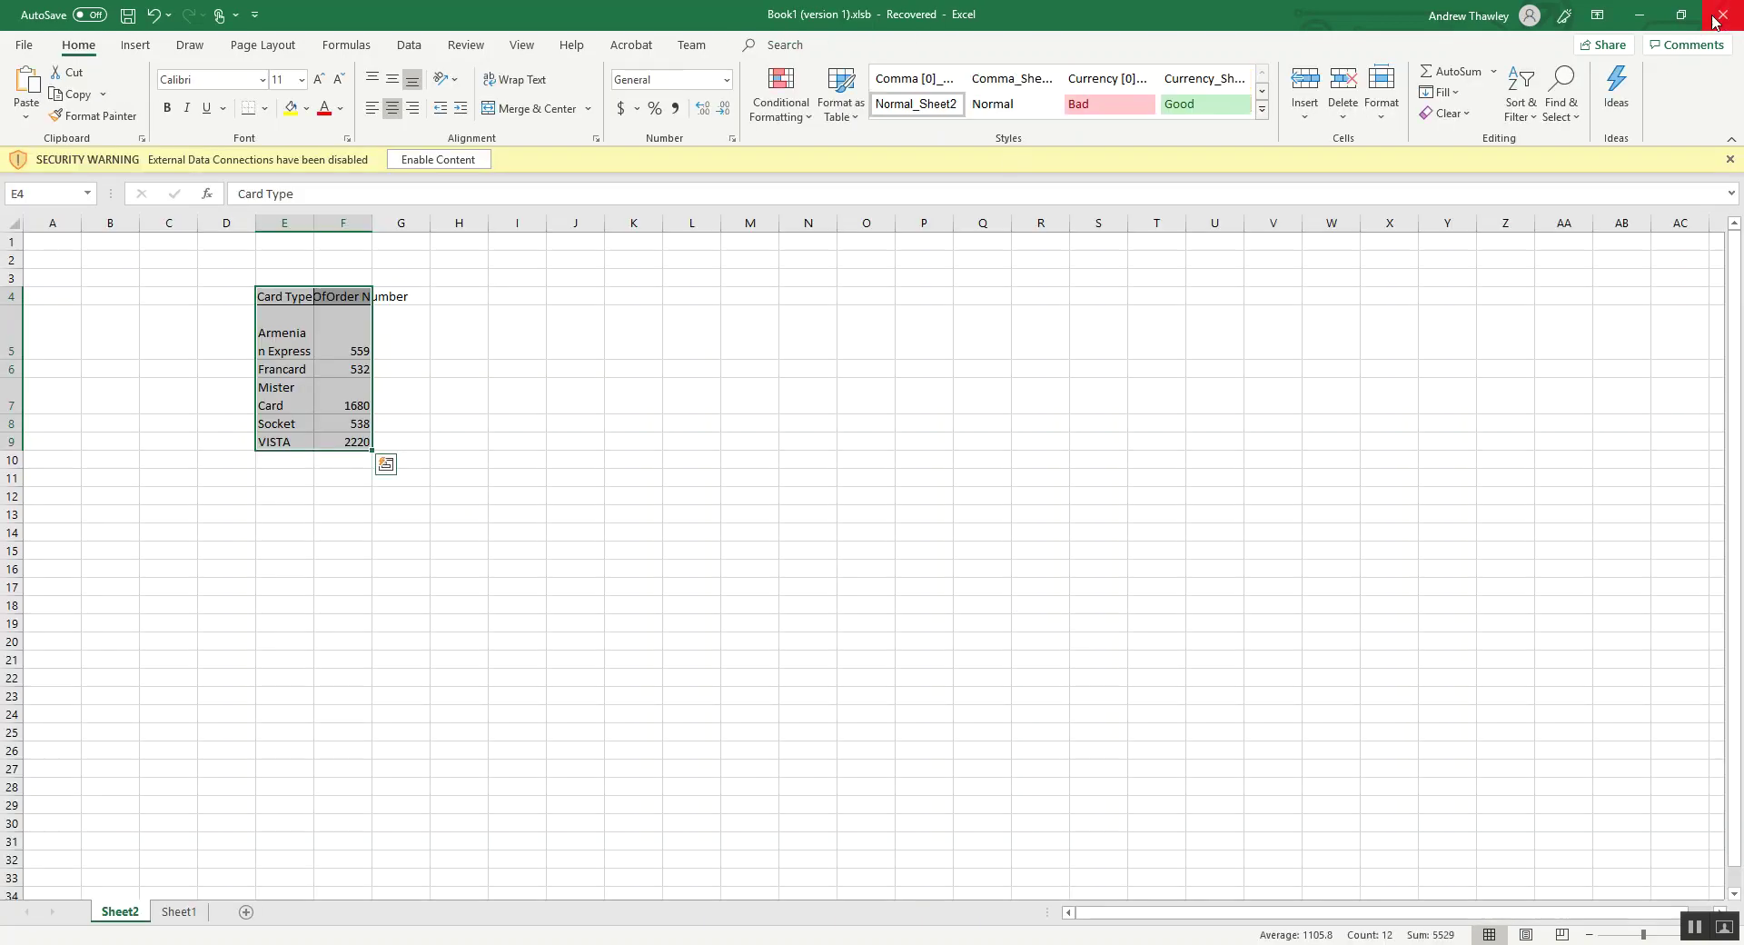
click(1715, 20)
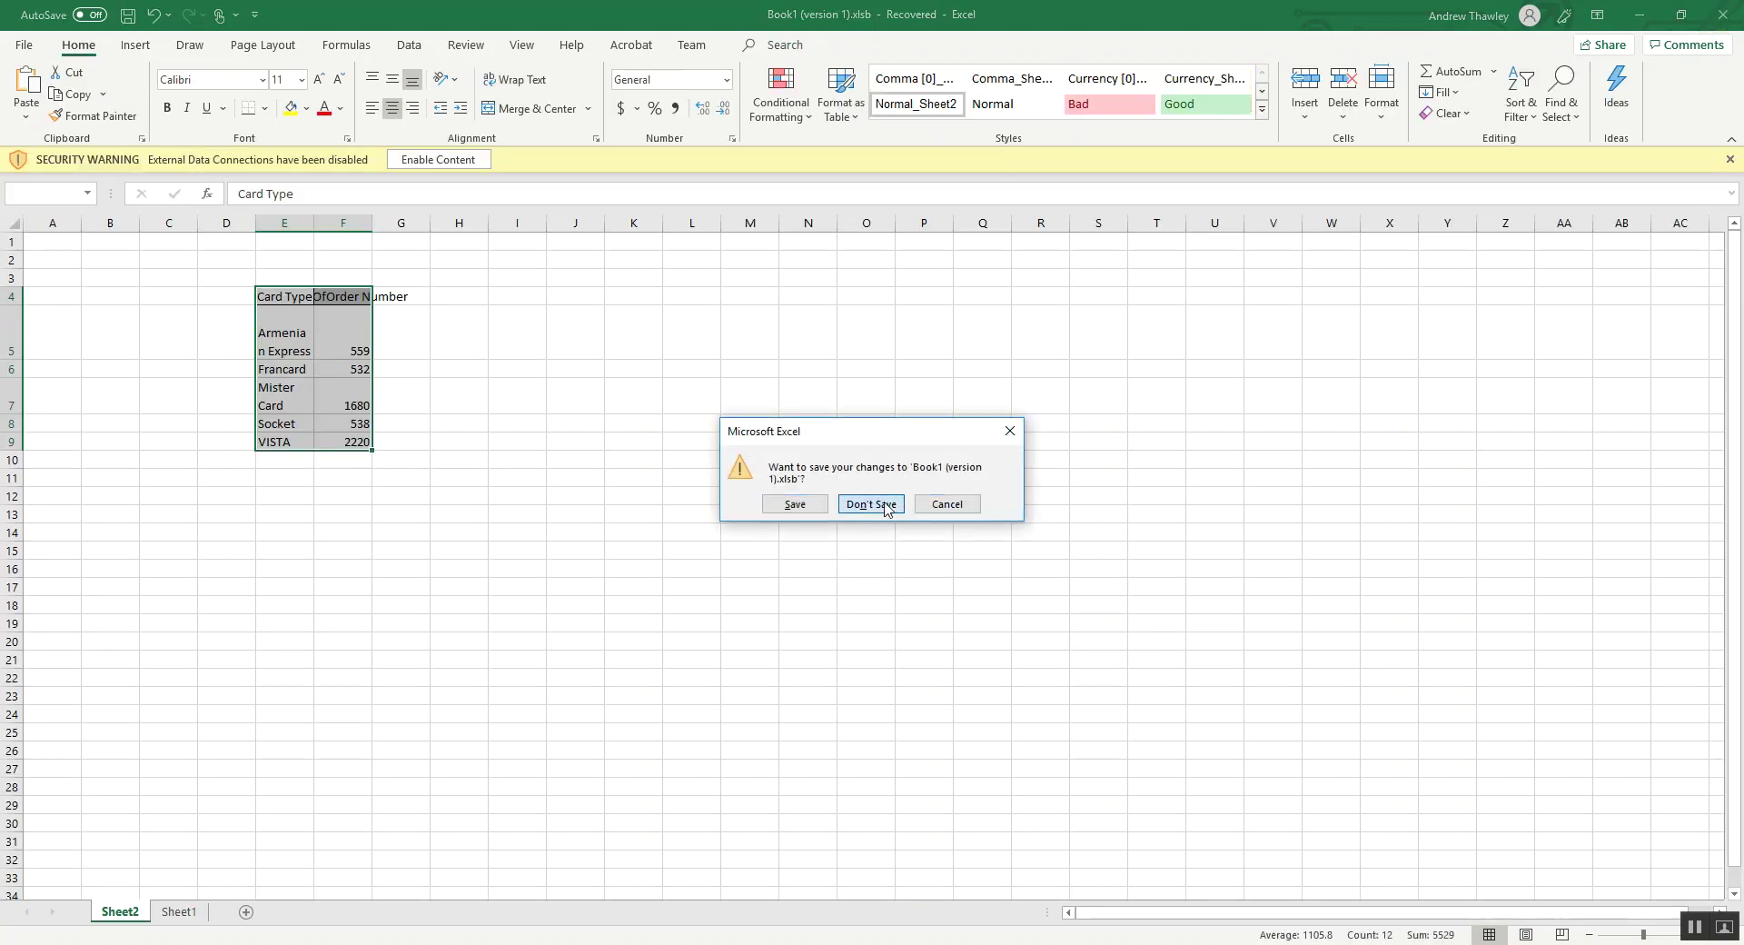
click(870, 504)
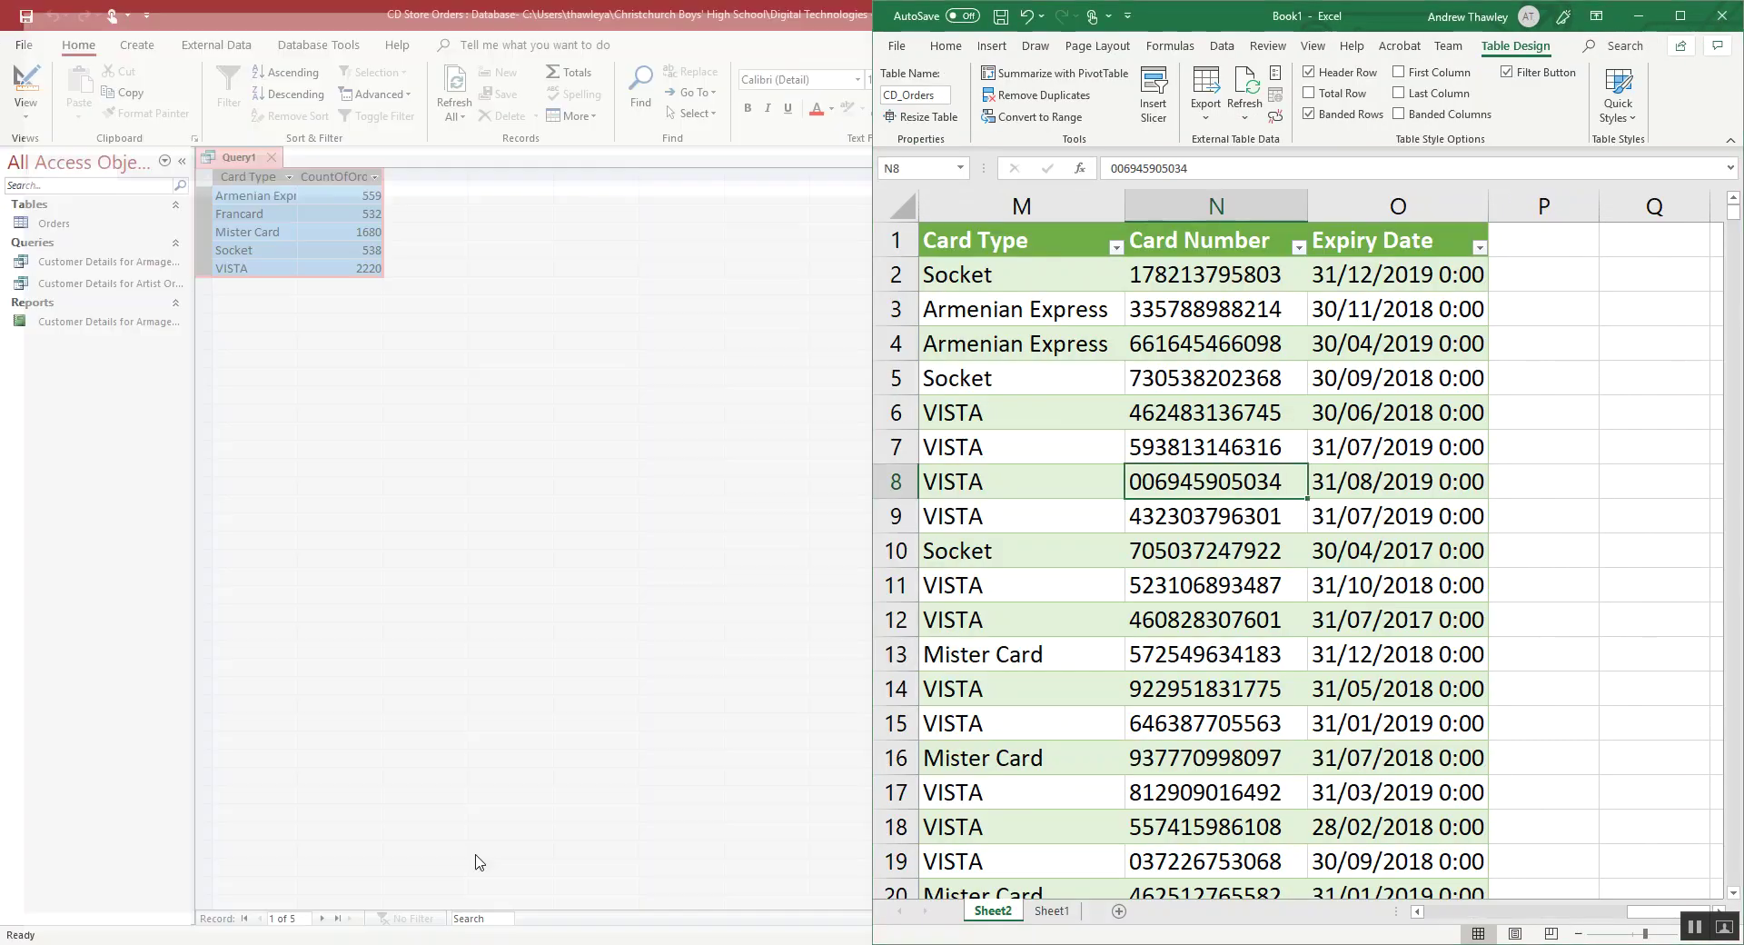
Back in Access, save Query1 as 'Total Orders by Credit Card Type'
click(519, 874)
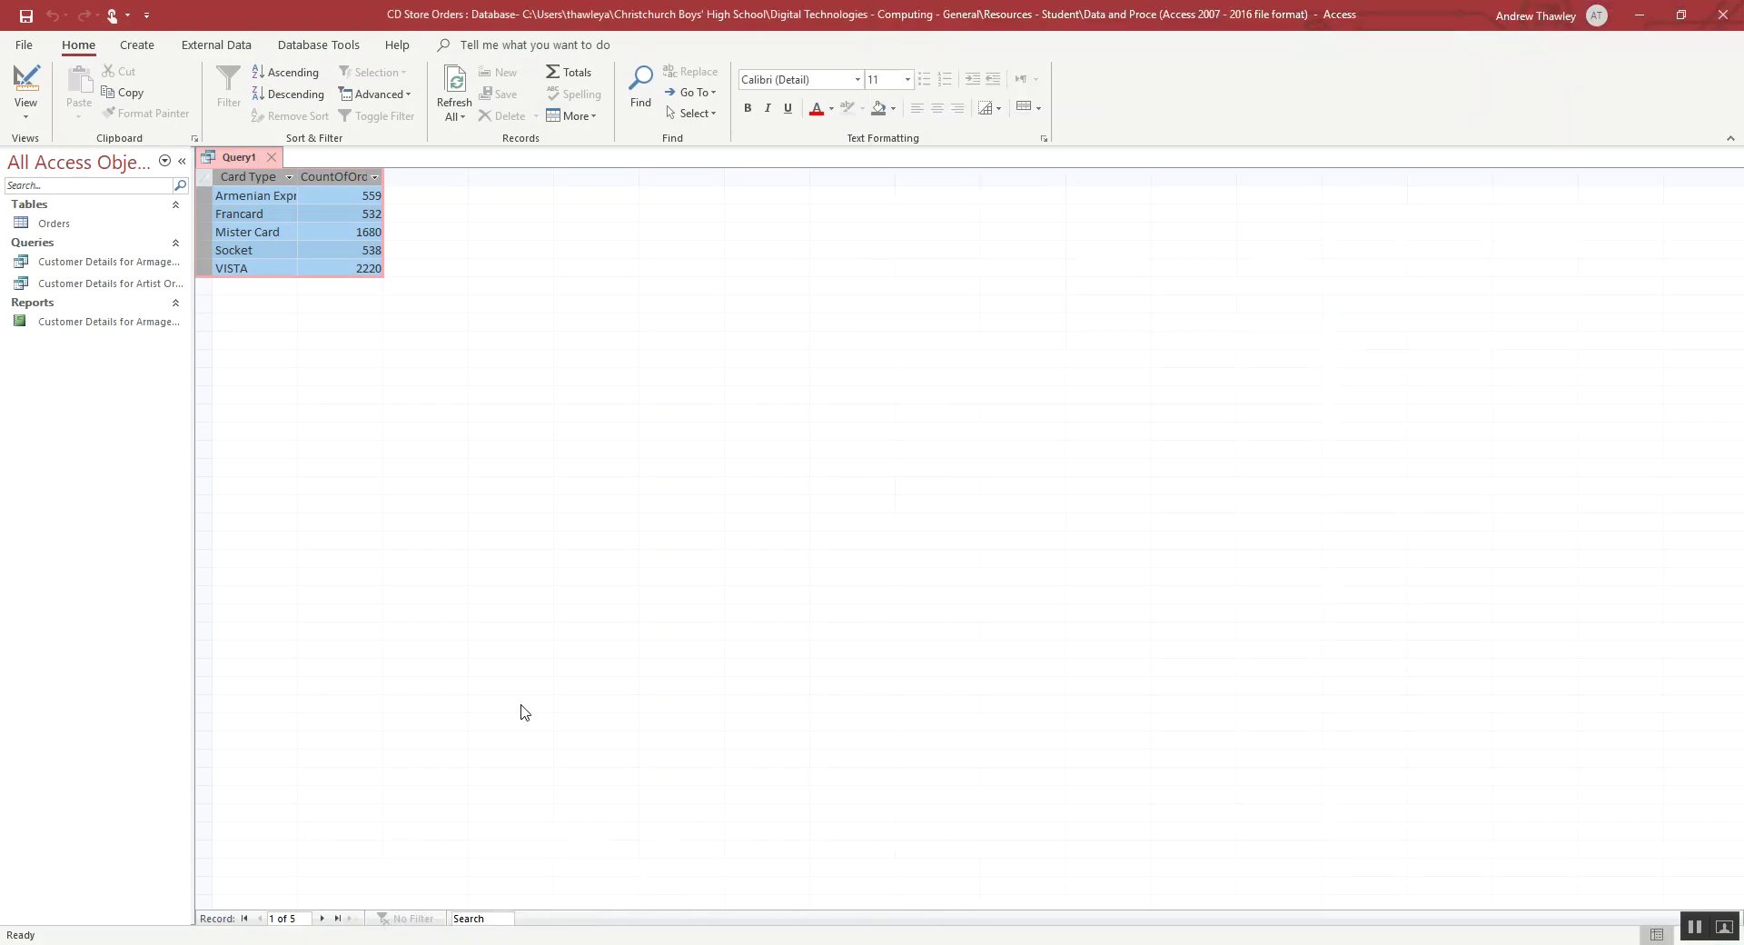
key(ctrl+s)
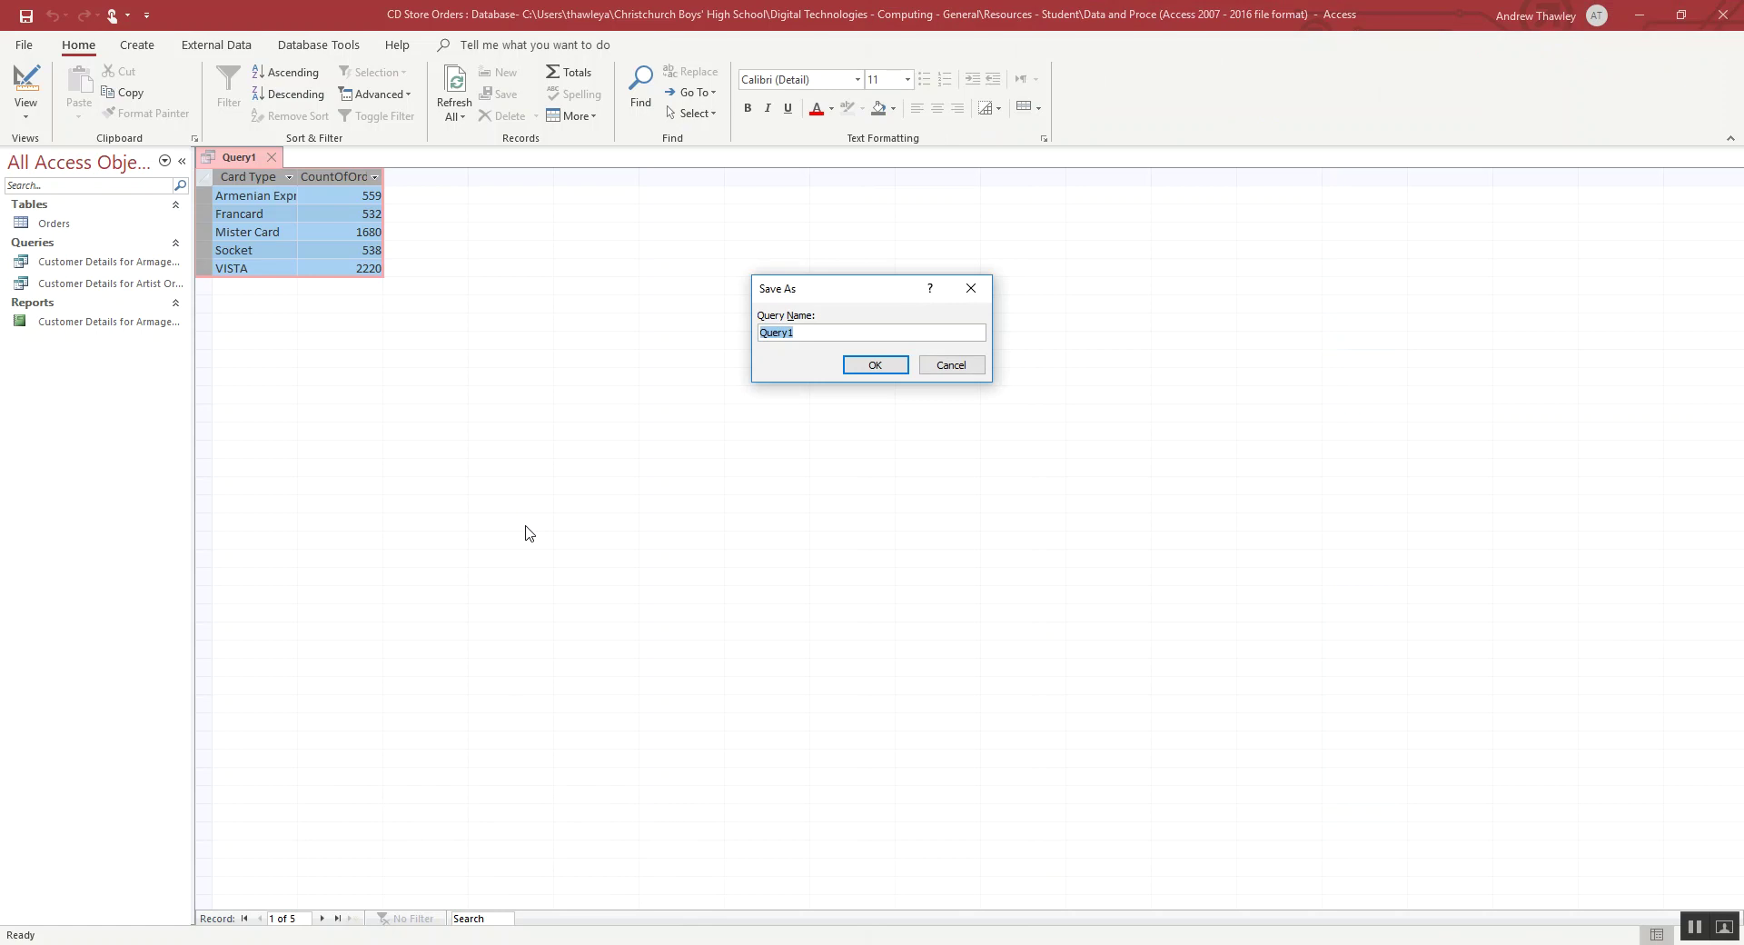
text(Orde)
text(Total)
text(edit Card Typ)
key(Return)
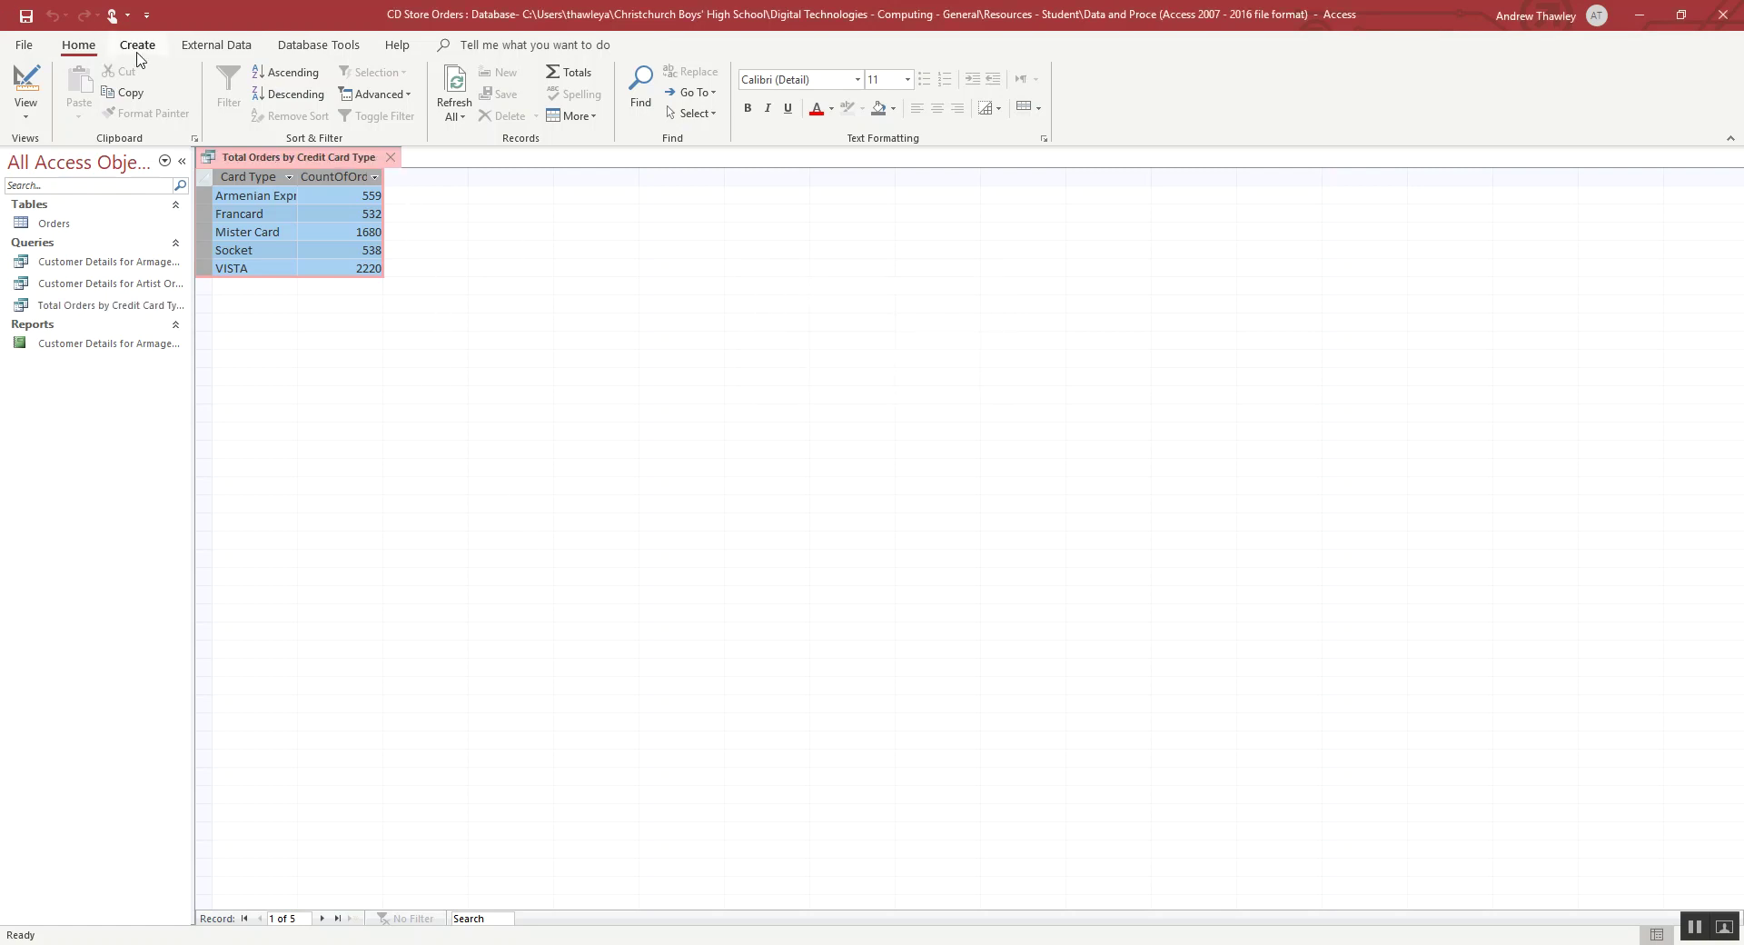
click(137, 46)
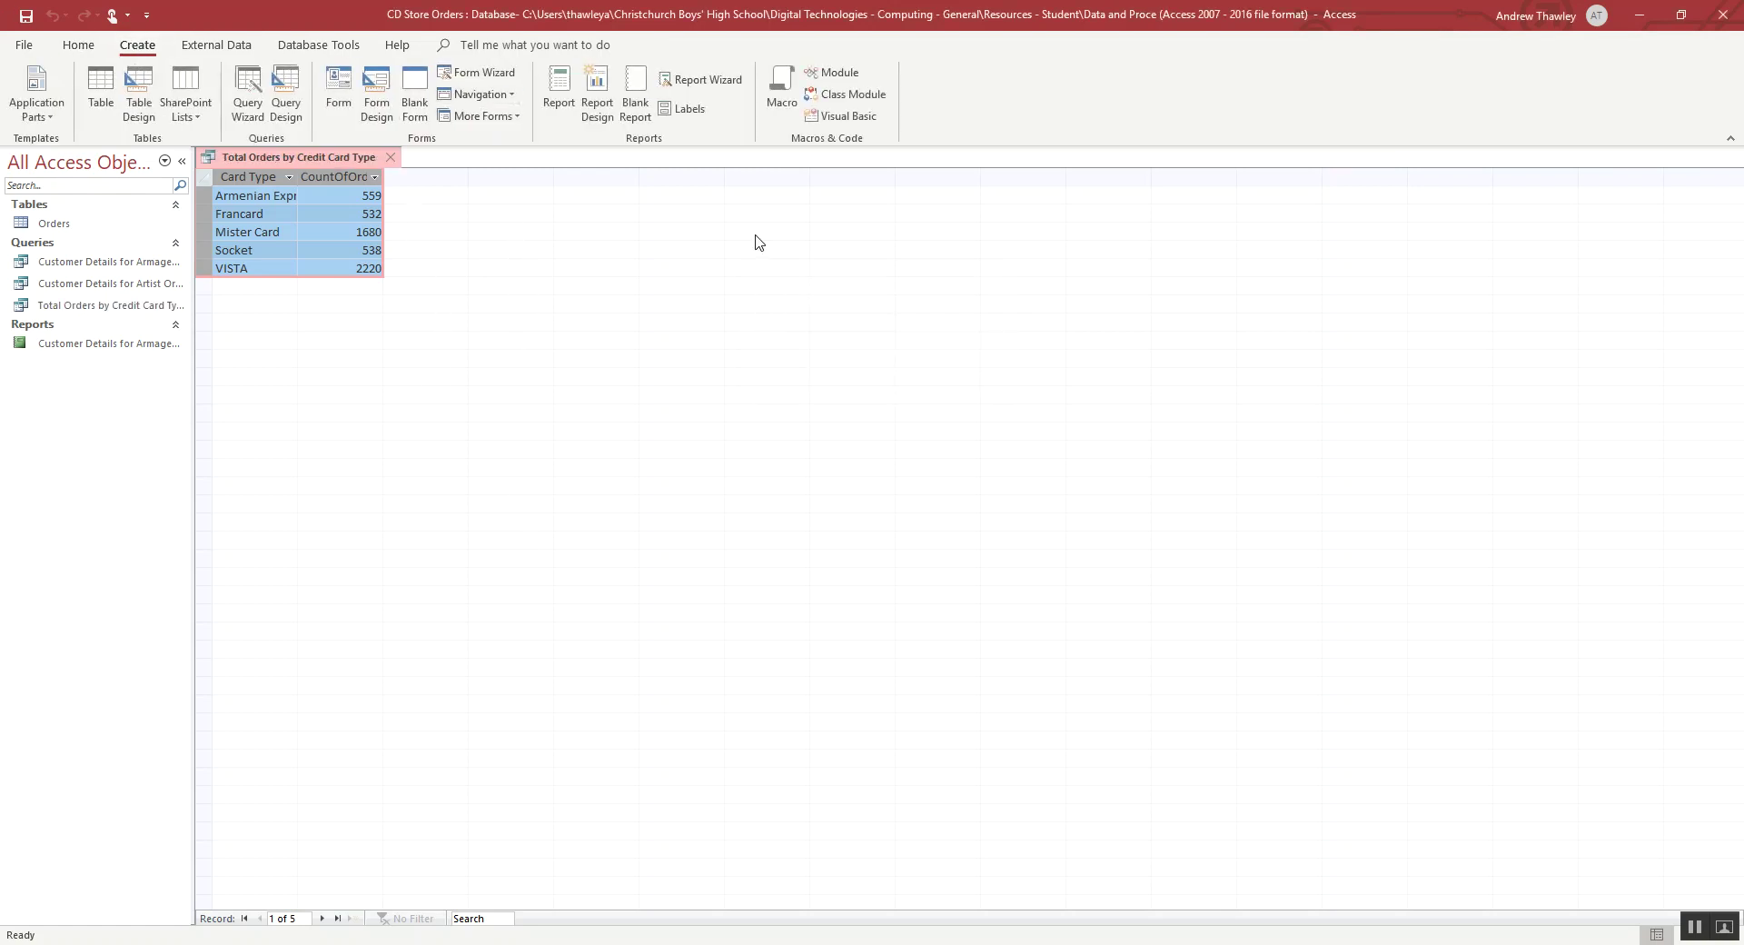